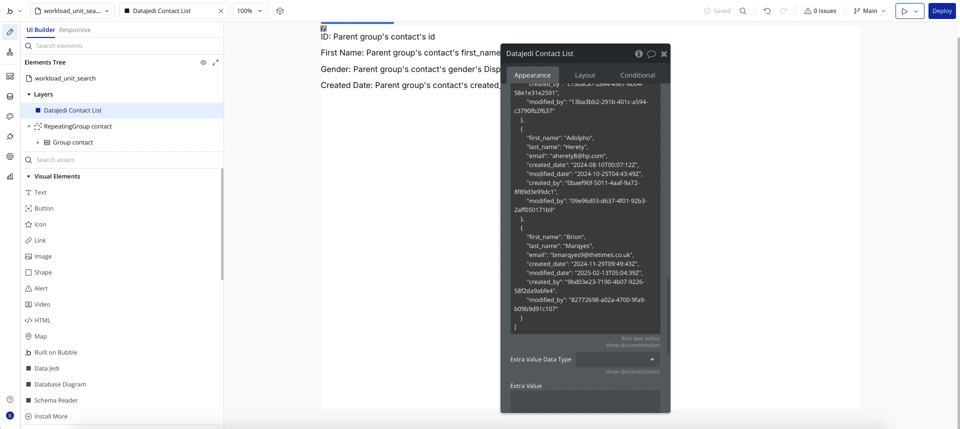
Examine the DataJedi Contact List's settings, including its full Value Data Type JSON and the Create Unique Identifier option
scroll(539, 177, up, 15)
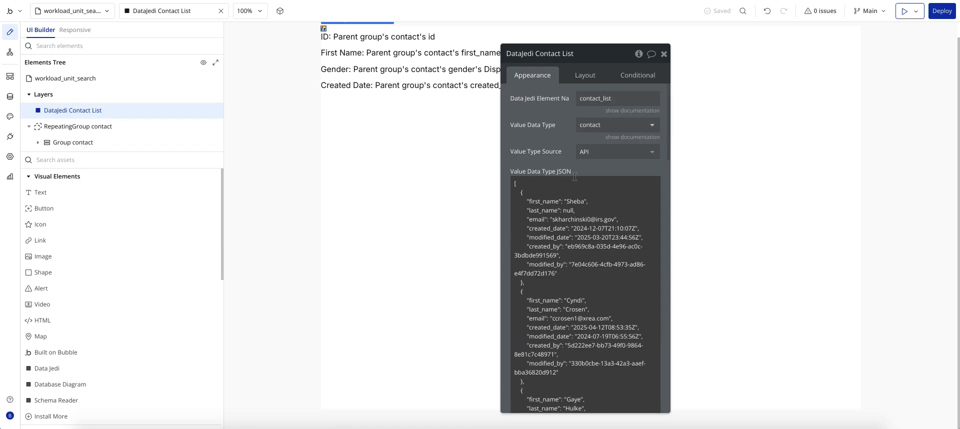
scroll(575, 176, down, 2)
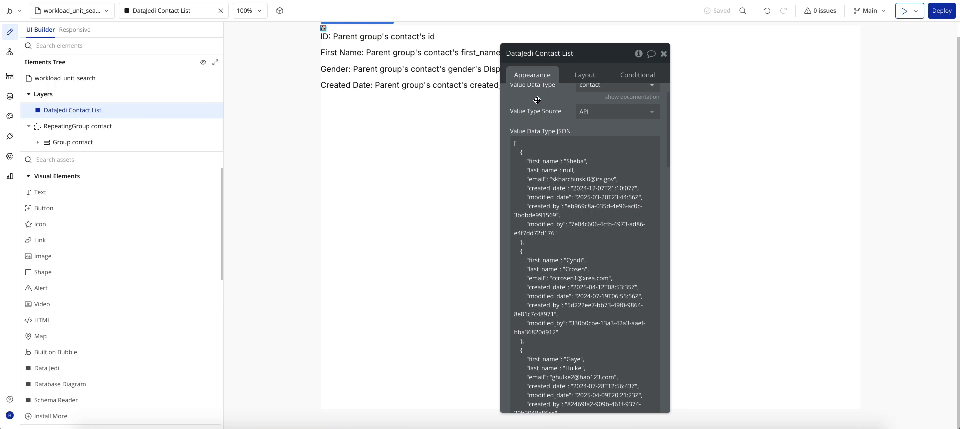
click(559, 196)
key(ctrl+a)
scroll(559, 197, down, 3)
scroll(559, 196, down, 9)
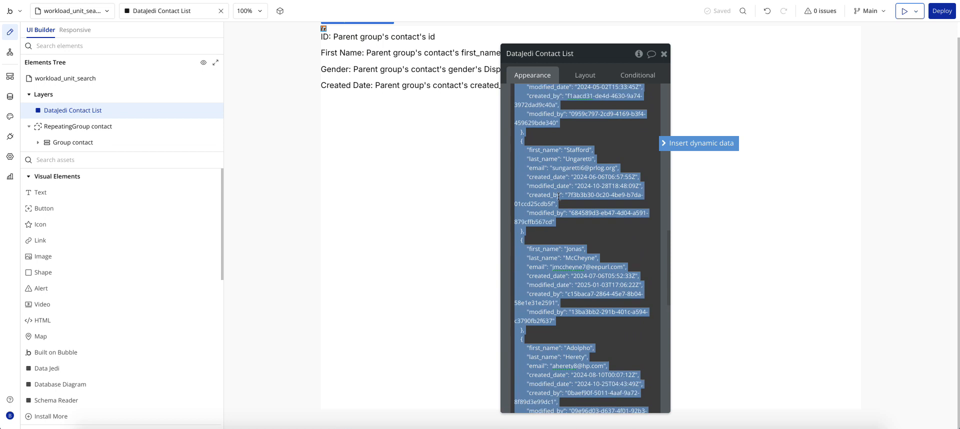
scroll(558, 196, down, 3)
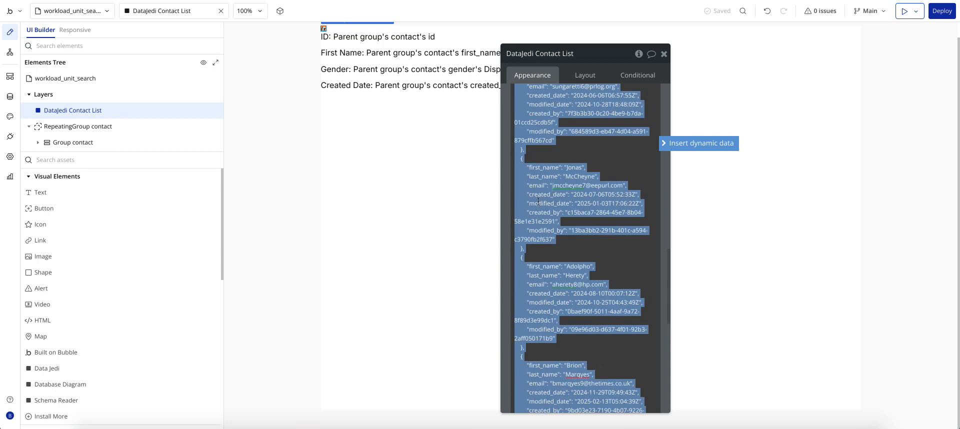
scroll(545, 237, down, 3)
scroll(541, 237, up, 5)
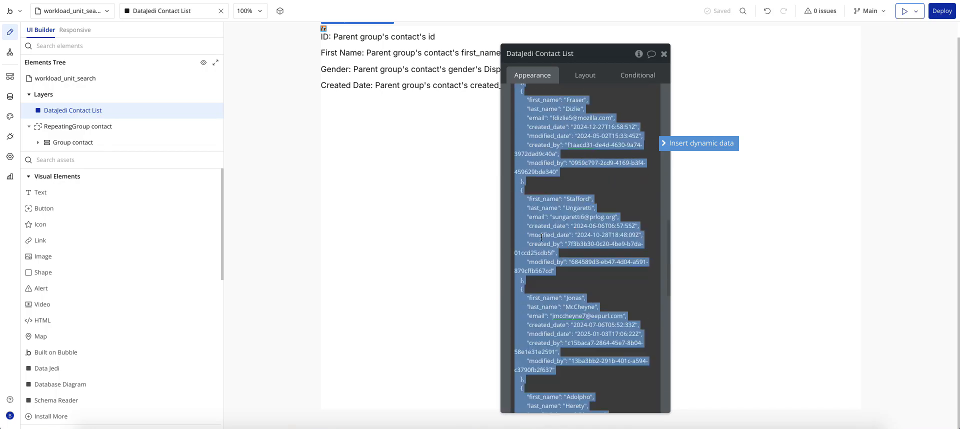
scroll(624, 354, up, 2)
scroll(624, 354, down, 10)
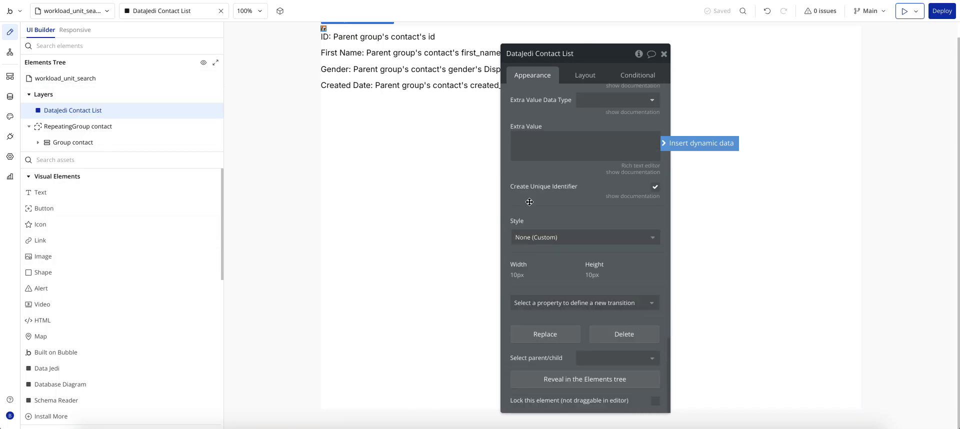
Preview the page, reload it to compare the generated IDs, and copy the first contact's ID
click(906, 14)
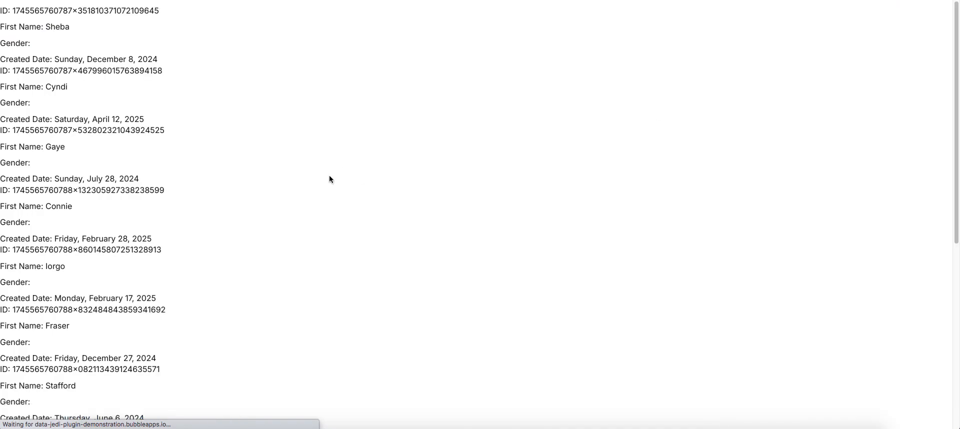
drag(13, 11, 169, 16)
click(55, 28)
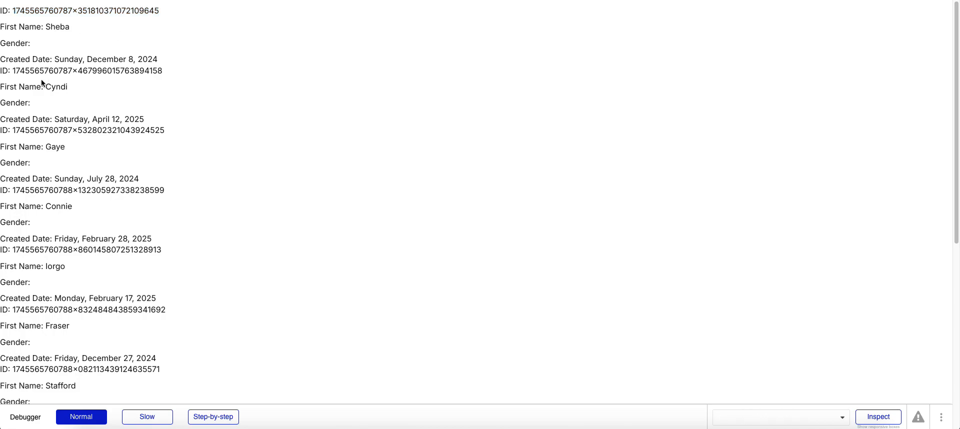
drag(78, 10, 160, 11)
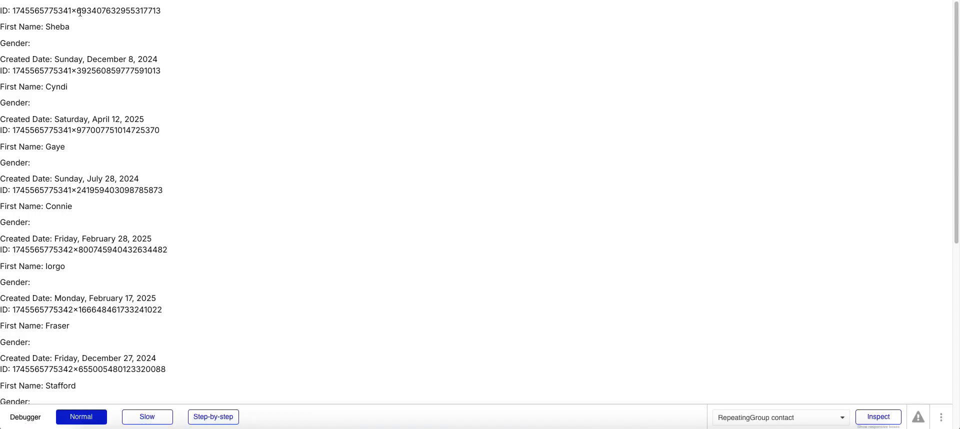
drag(160, 11, 13, 11)
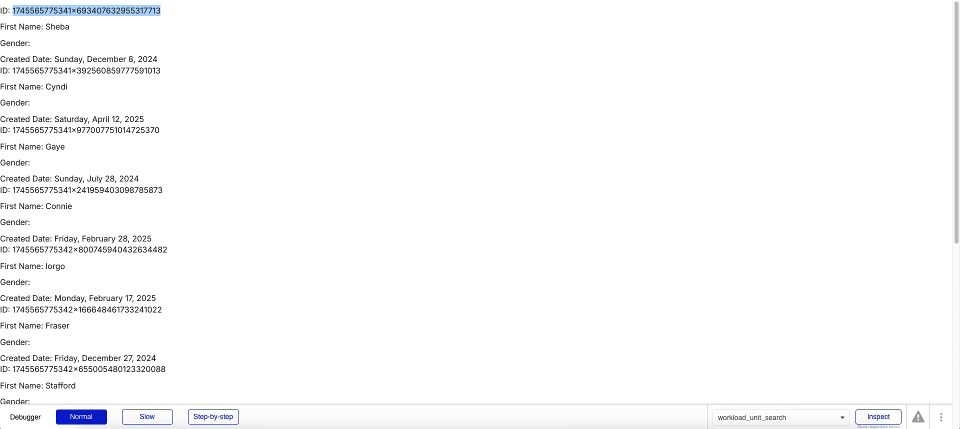
In the DataJedi Contact List JSON, add an "id" property holding the copied ID above first_name in the first record
key(ctrl+shift+Tab)
scroll(580, 173, up, 15)
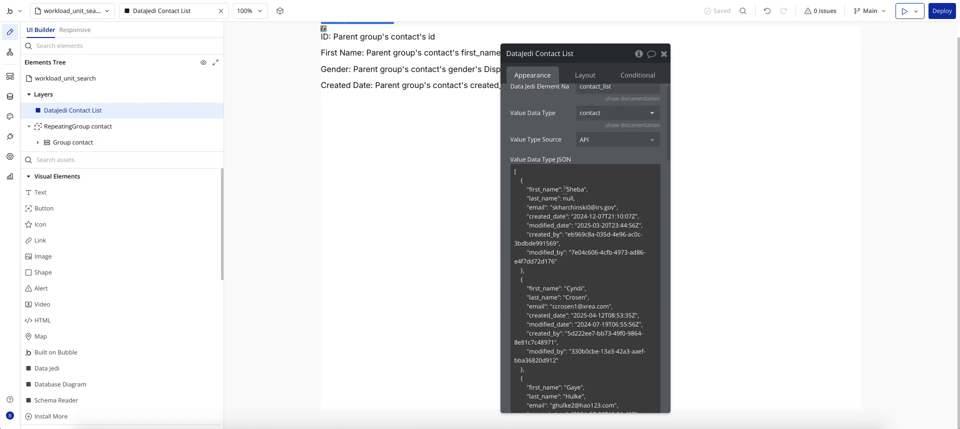
click(534, 181)
key(ctrl+a)
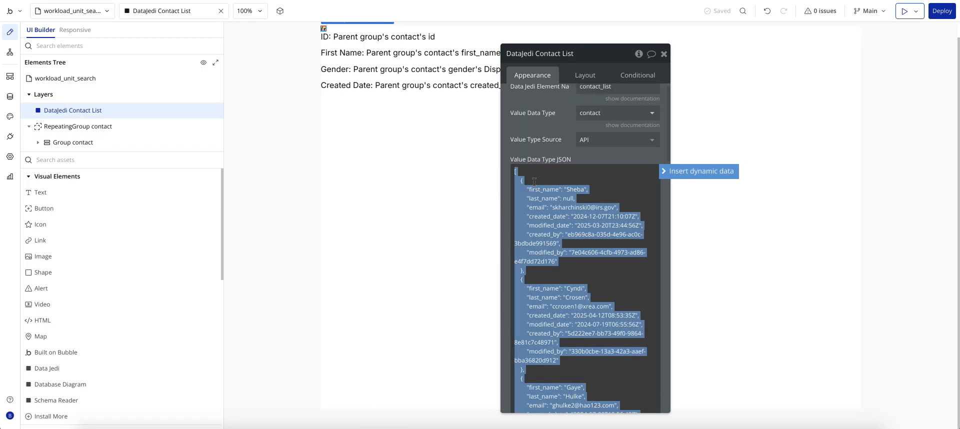
click(534, 182)
key(Return)
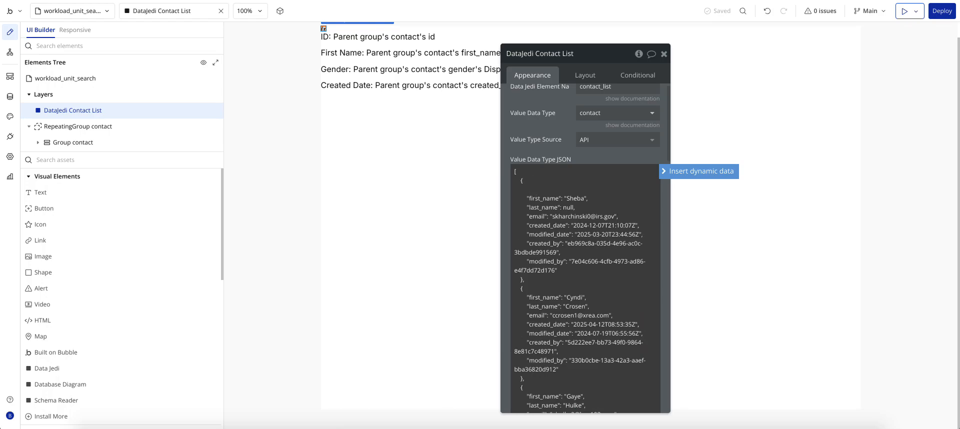
text("")
key(Left)
text(id": "")
key(Left)
key(ctrl+v)
key(Right)
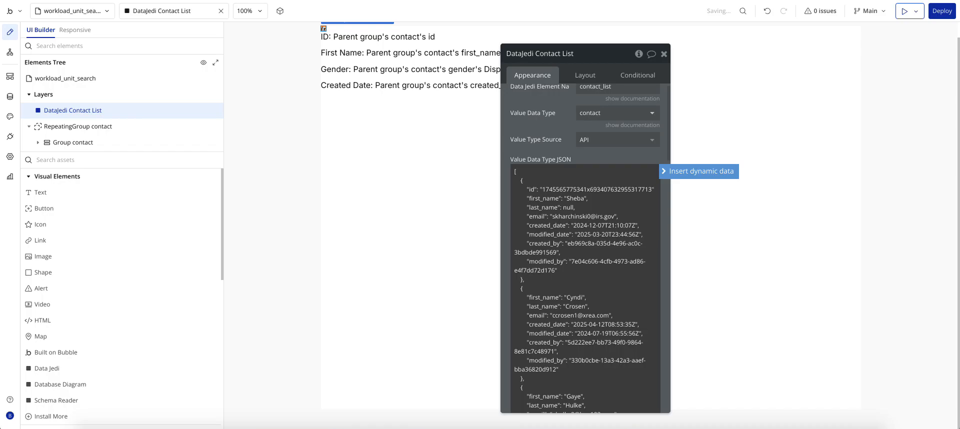
Reload the page preview and compare the first contact's ID with the IDs of the other contacts
click(122, 1)
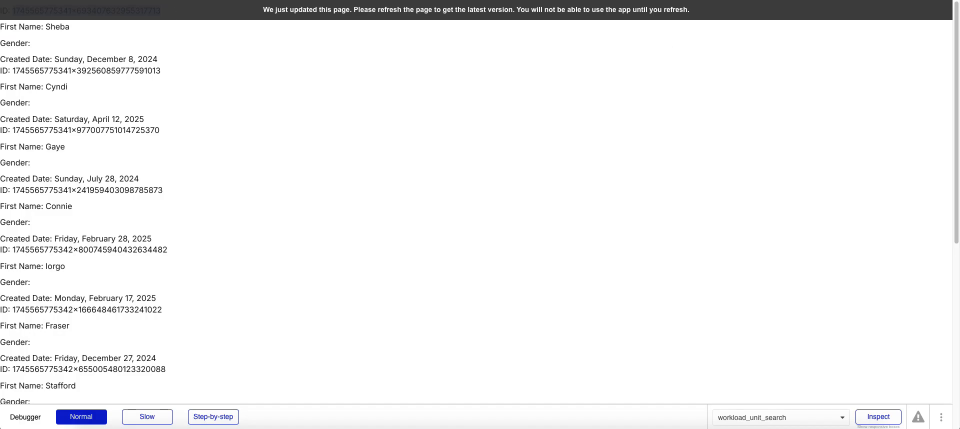
key(super+r)
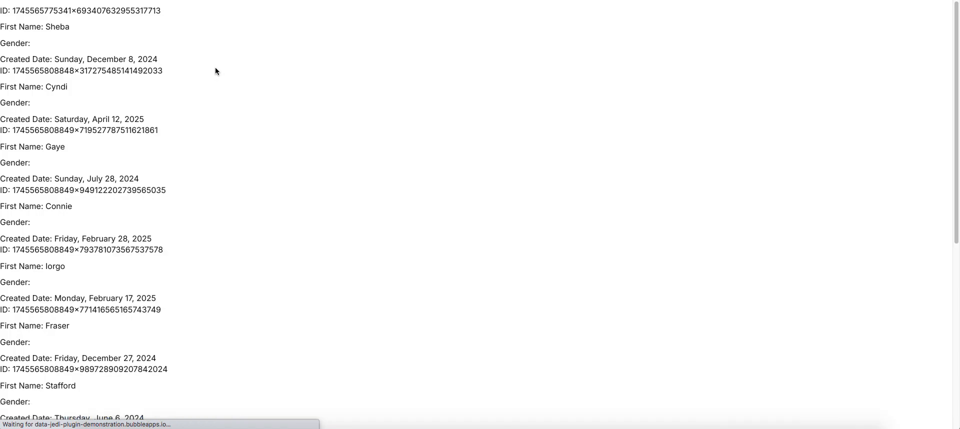
drag(120, 72, 164, 72)
click(136, 10)
drag(136, 10, 157, 10)
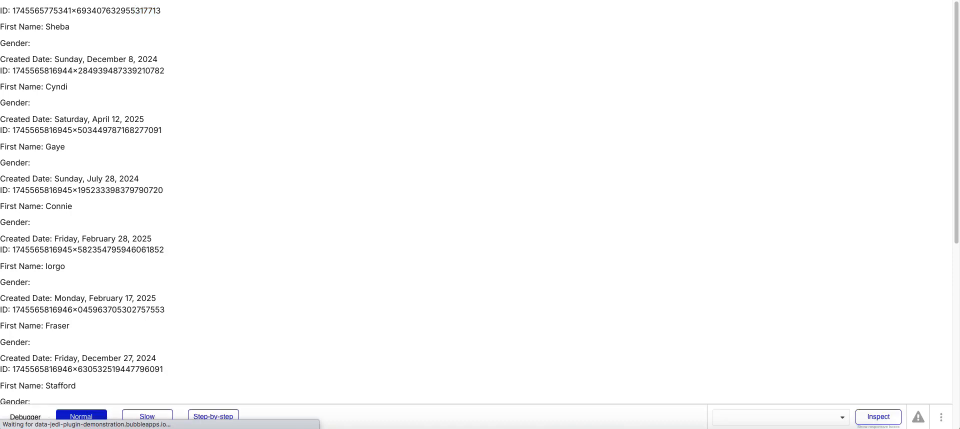
triple_click(42, 7)
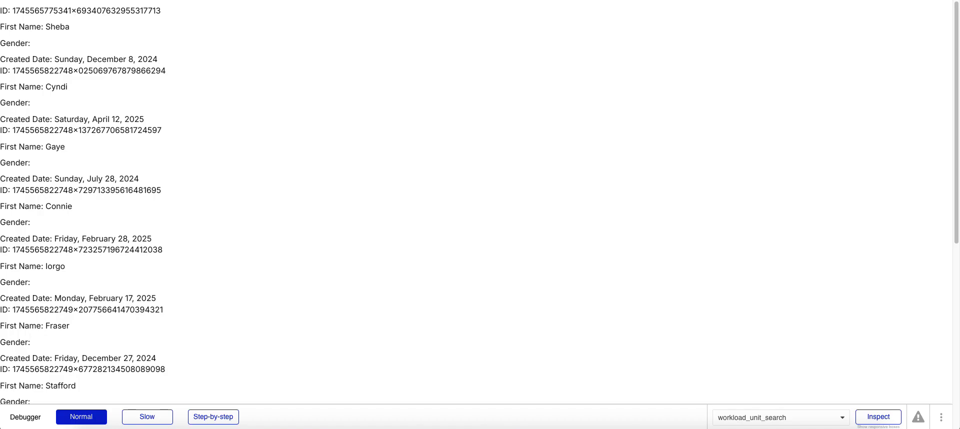
Return to the editor and move the DataJedi Contact List property editor clear of the contact texts on the canvas
key(ctrl+shift+Tab)
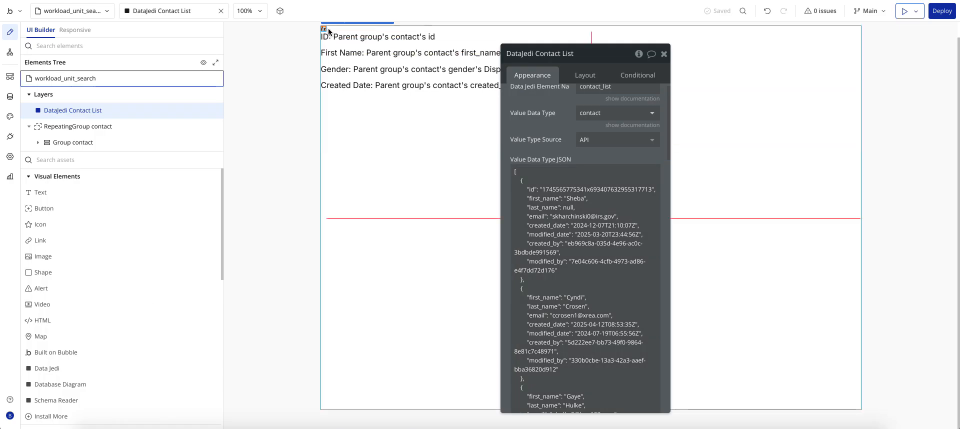
drag(555, 150, 555, 135)
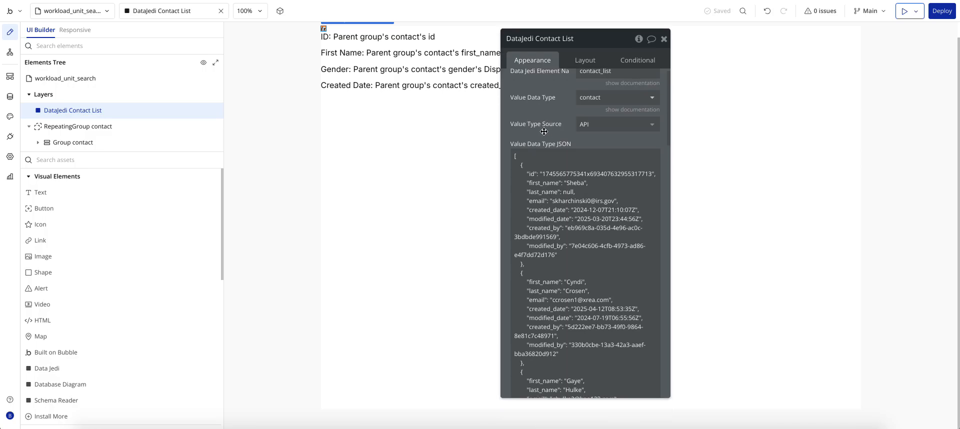
scroll(544, 131, down, 1)
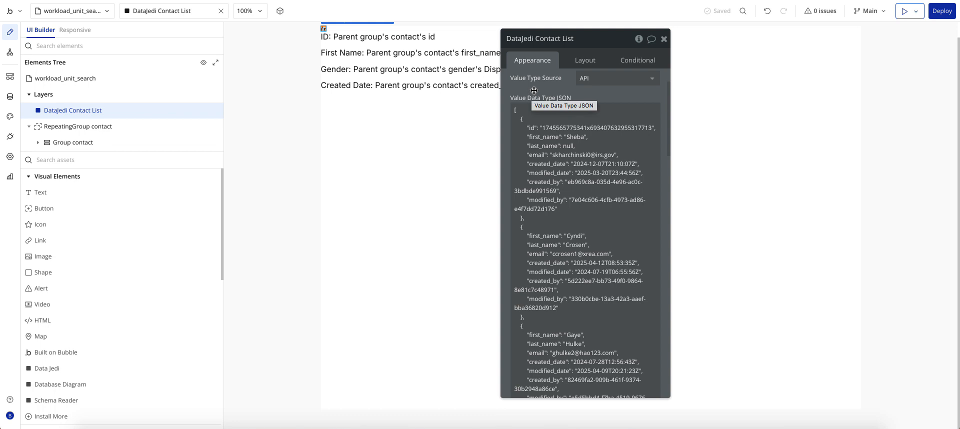
drag(526, 90, 285, 96)
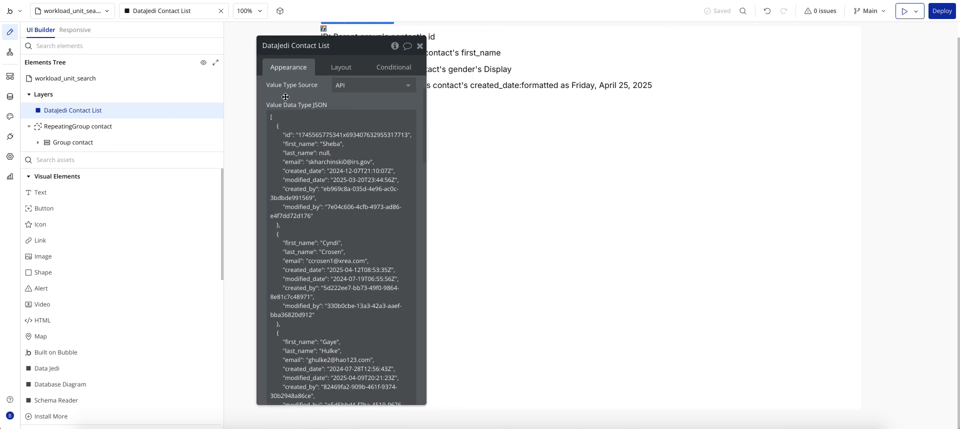
drag(285, 96, 785, 98)
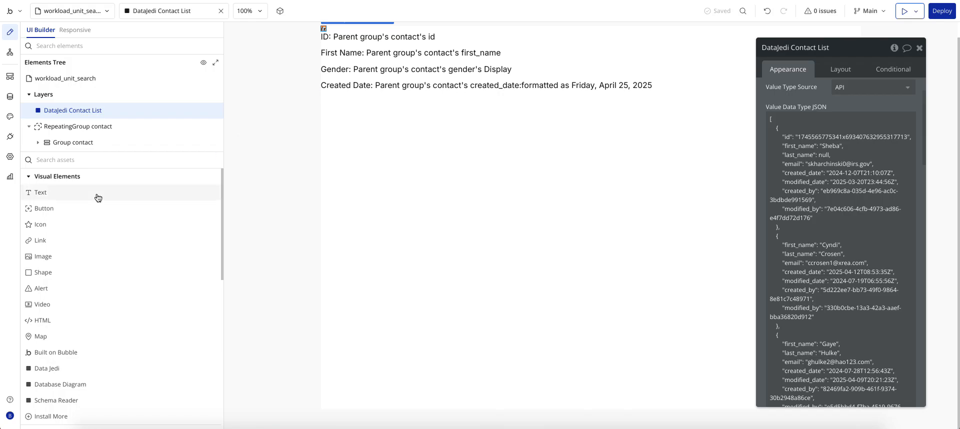
Place a button below the ID text in the repeating contact group and create a click workflow for it
click(88, 208)
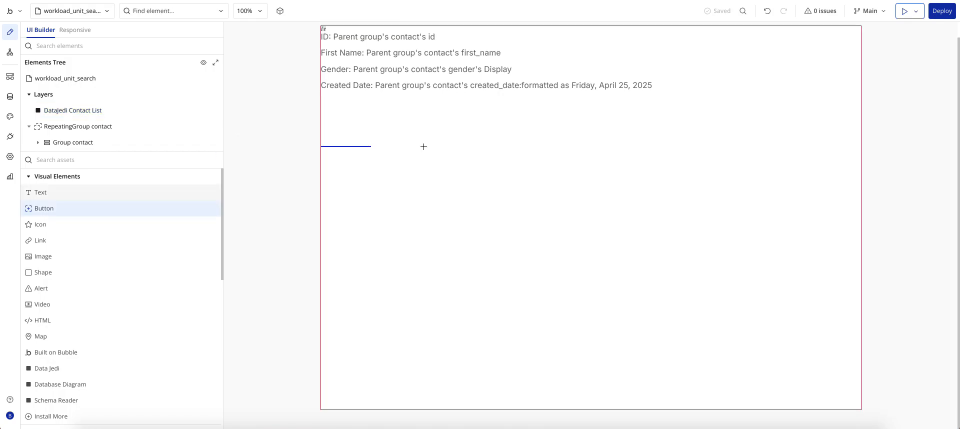
click(585, 41)
click(835, 156)
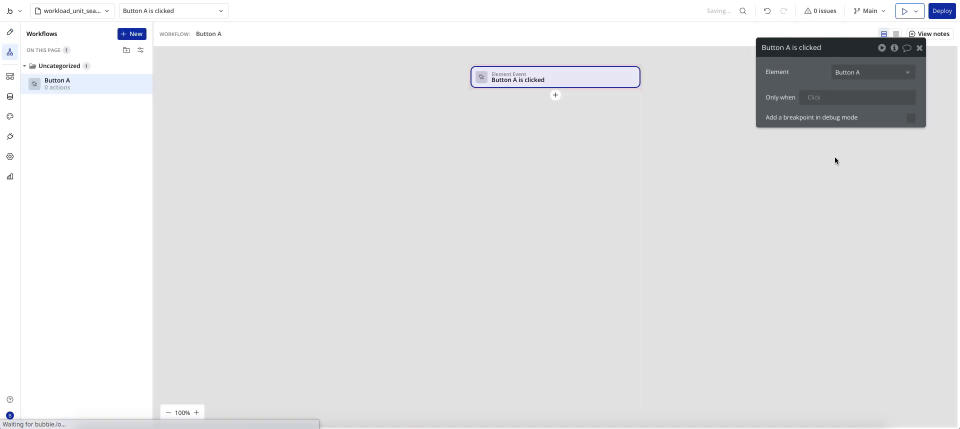
Add a Create a new thing action to the button's workflow and, after checking the data types, set its type to contact_db
click(556, 95)
mouse_move(580, 120)
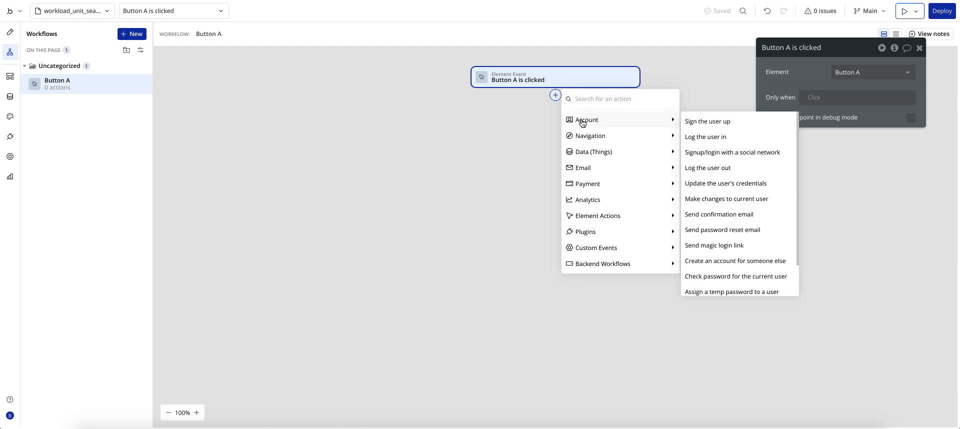
mouse_move(596, 153)
click(699, 154)
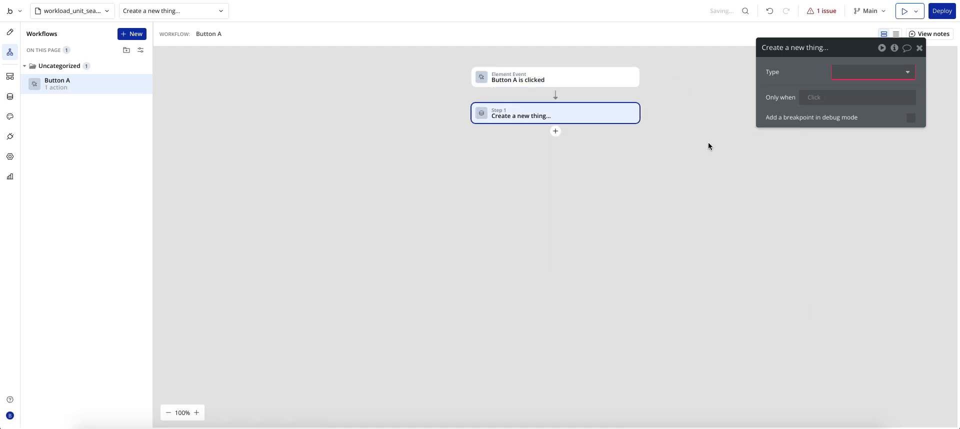
click(10, 97)
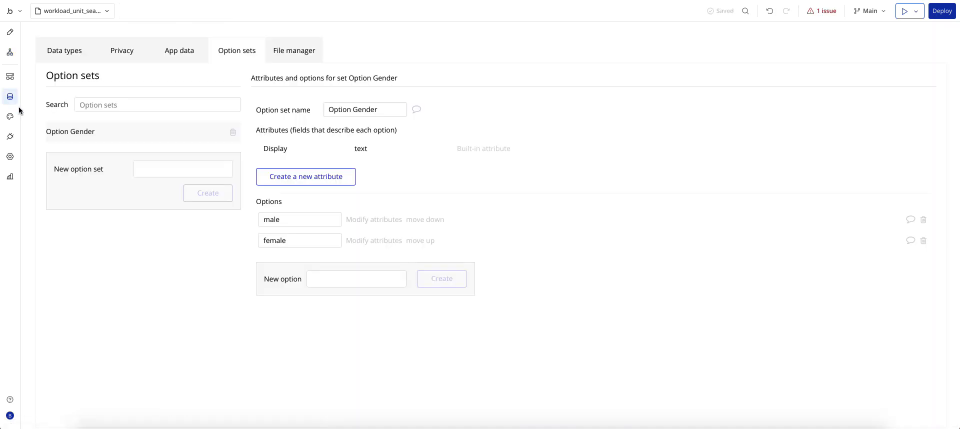
click(63, 52)
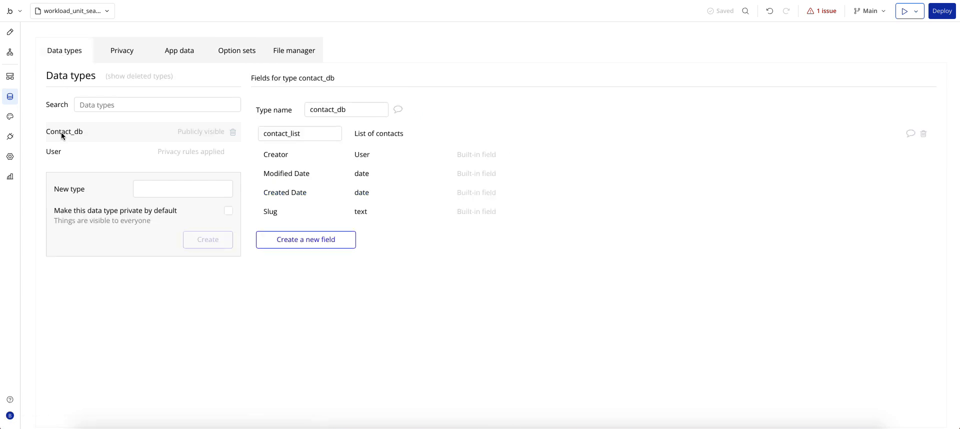
click(10, 58)
click(859, 71)
click(850, 101)
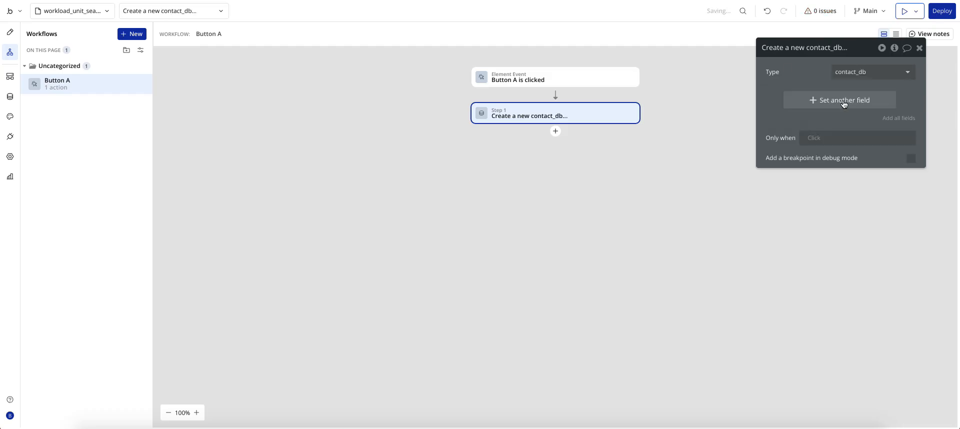
Set the new contact_db's contact_list field with set list to DataJedi Contact List's Value List
click(843, 100)
click(774, 96)
click(793, 105)
click(810, 98)
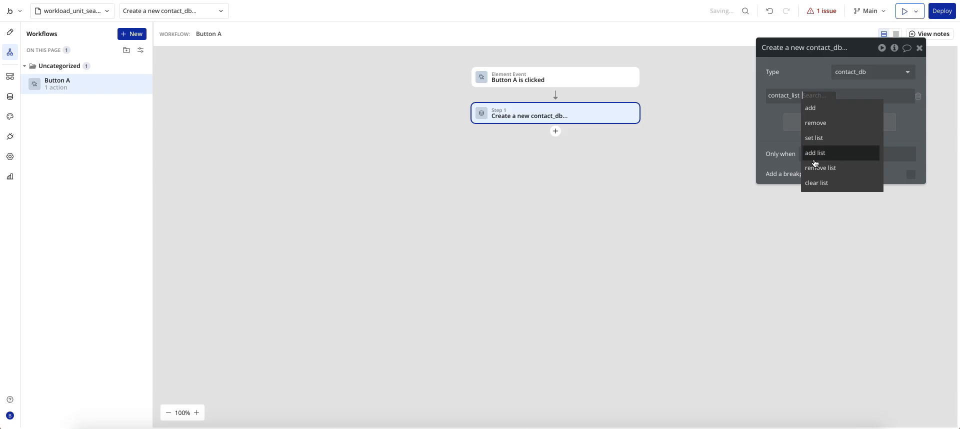
click(814, 139)
click(833, 97)
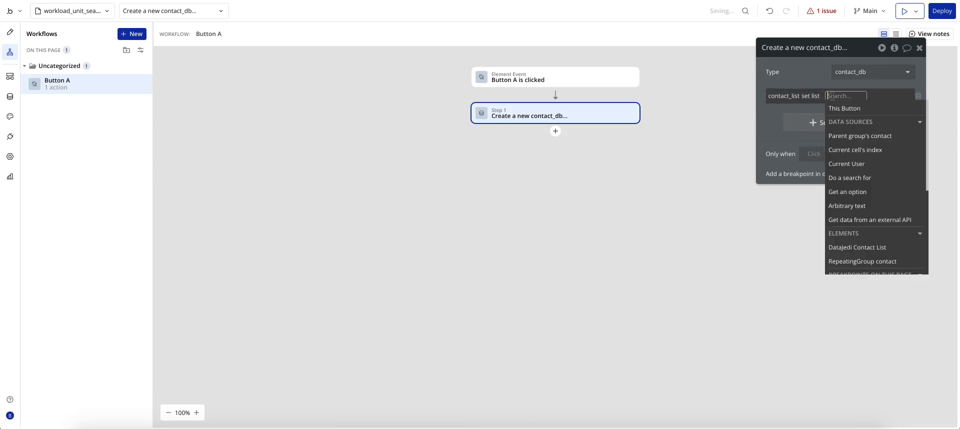
scroll(850, 150, down, 3)
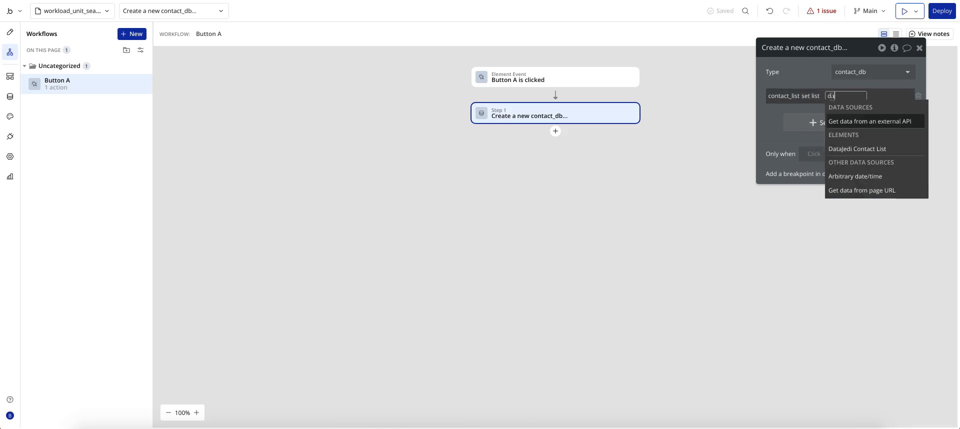
click(843, 148)
click(797, 131)
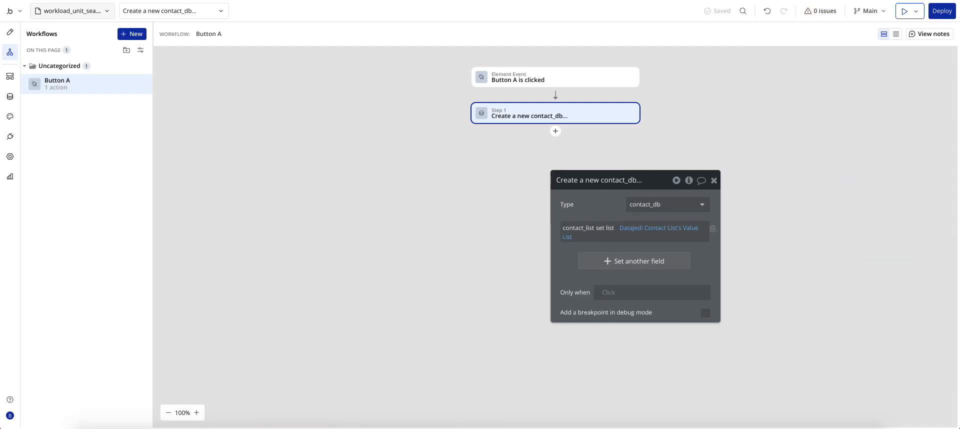
Switch to the page preview and reload it with the new button and workflow
click(184, 0)
key(super+r)
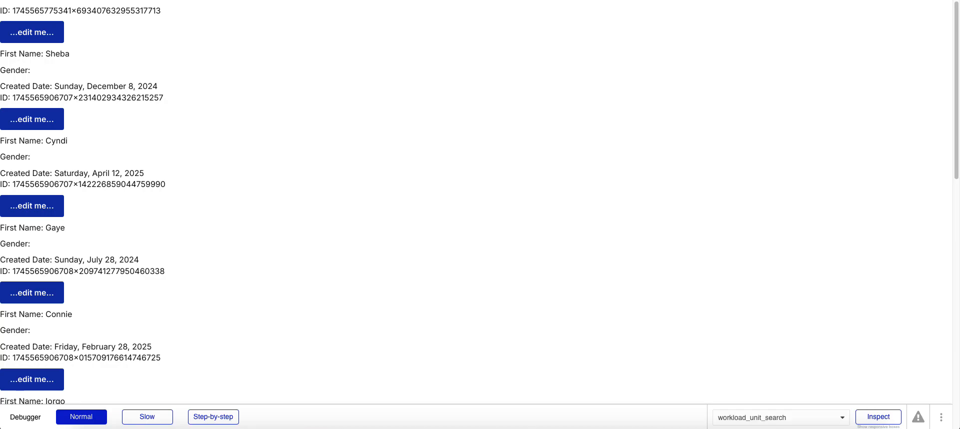
Move Button A out of the repeating group to just above it, and reopen the Create a new contact_db action in its workflow
key(ctrl+shift+Tab)
click(8, 33)
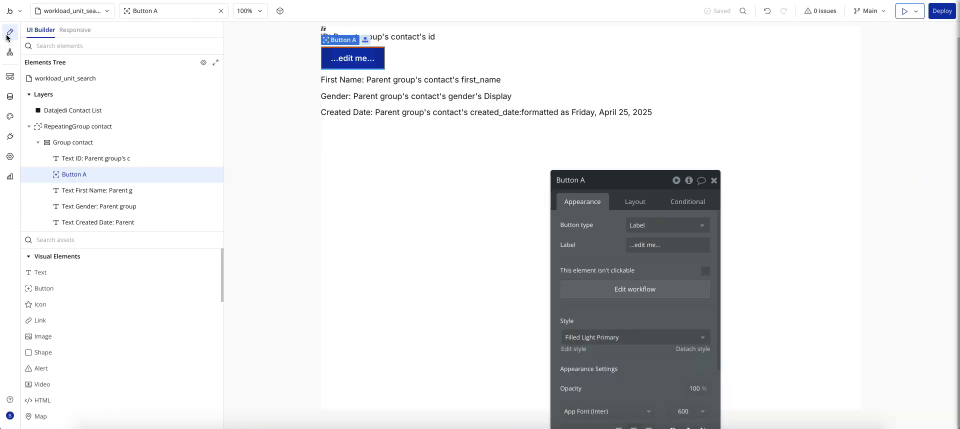
mouse_move(73, 175)
drag(73, 176, 77, 123)
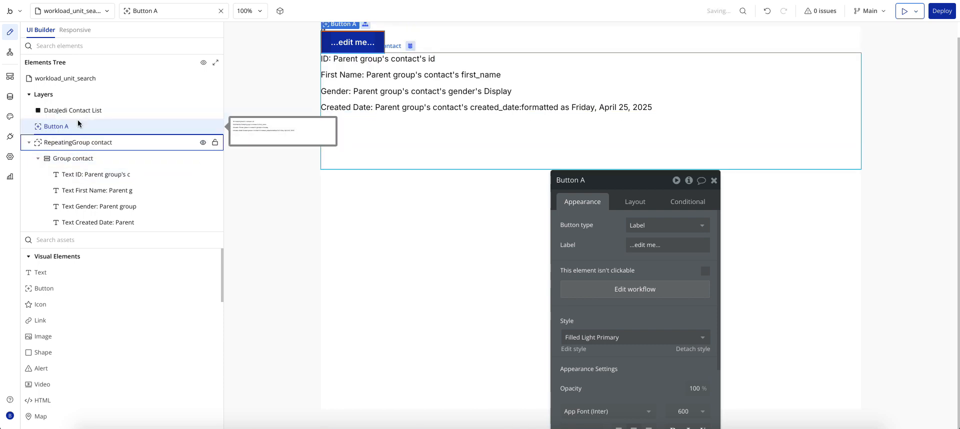
click(619, 294)
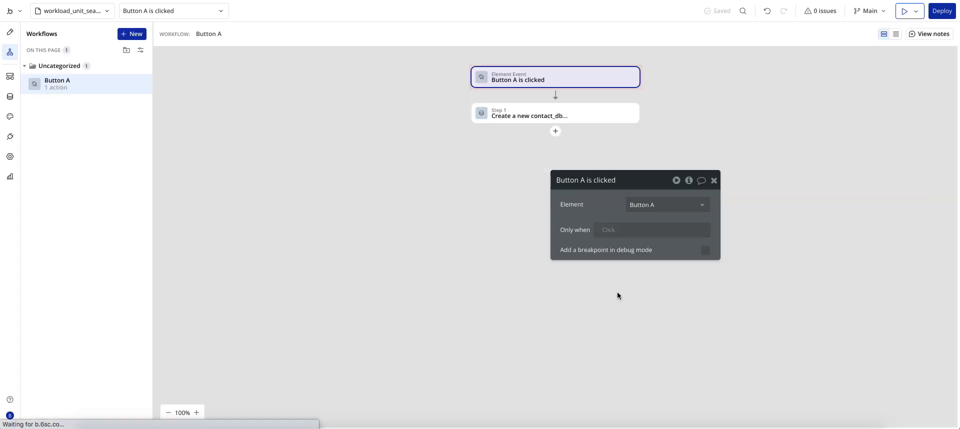
click(509, 121)
Reload the page preview with the moved button and trigger the button to save the contact list as a new contact_db
click(190, 1)
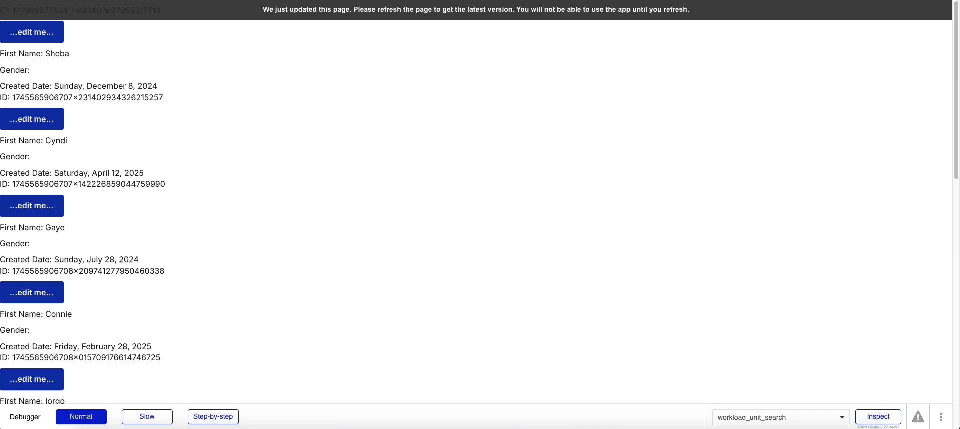
key(super+r)
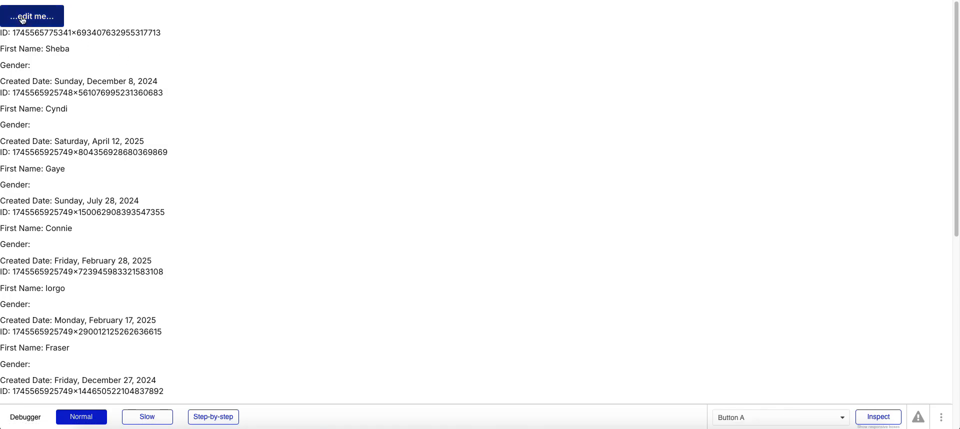
key(ctrl+shift+Tab)
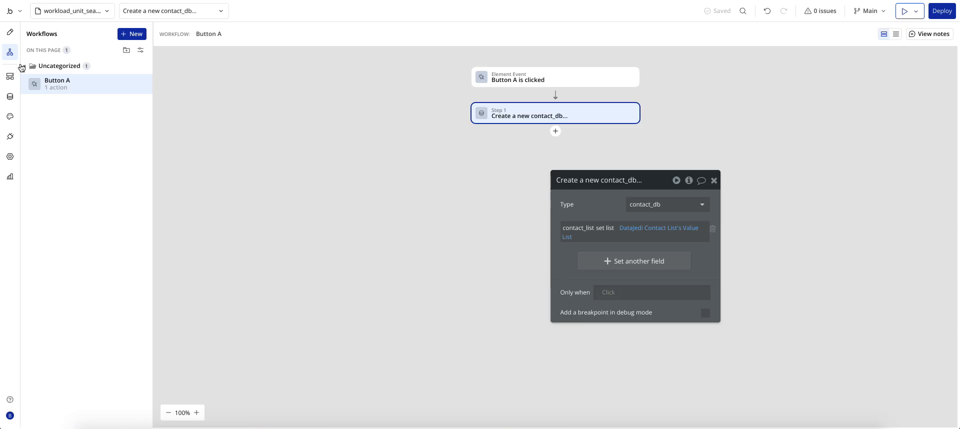
Check the saved contact_db entry in the app data, opening its details and closing them without changes
click(10, 96)
click(171, 52)
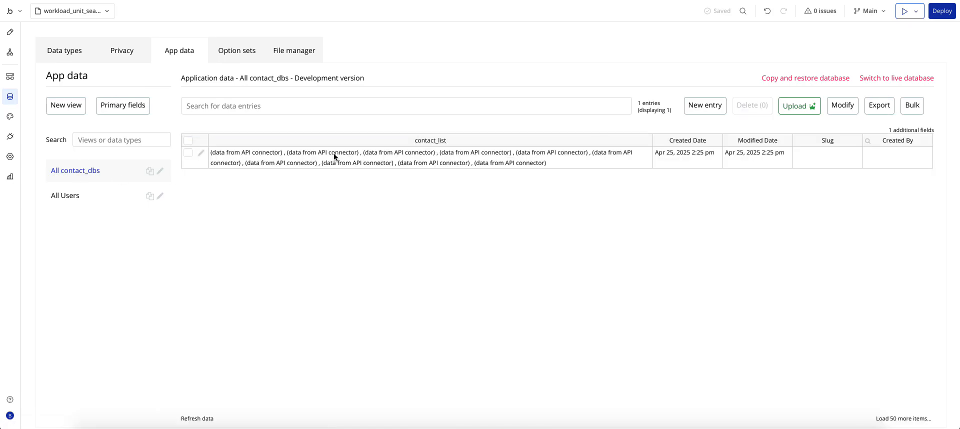
click(200, 152)
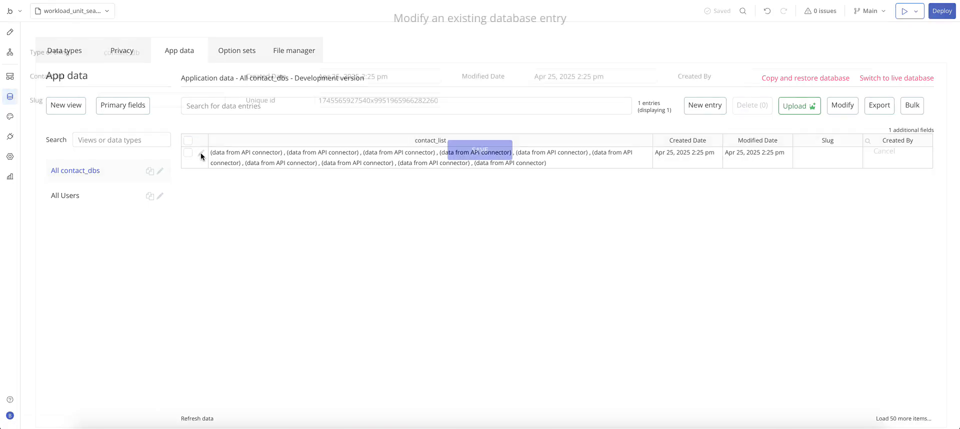
click(881, 150)
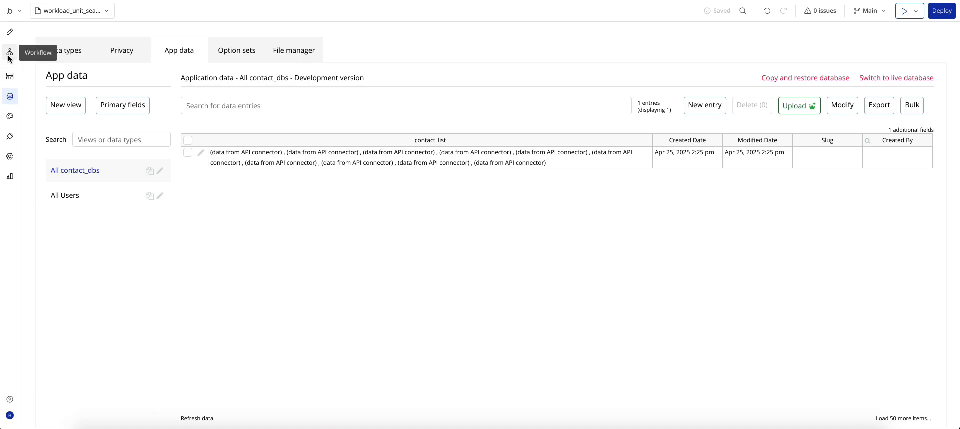
Review the available DataJedi Contact List states for the contact_list field in the button's Create a new contact_db action
click(9, 57)
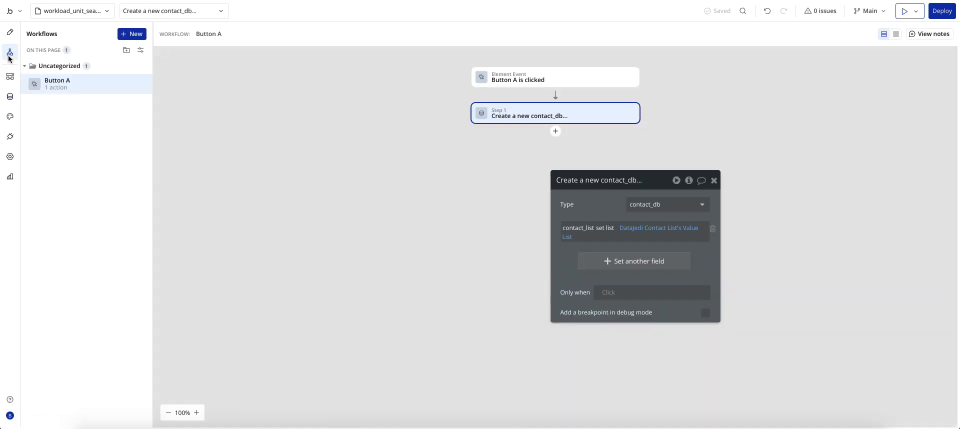
click(681, 231)
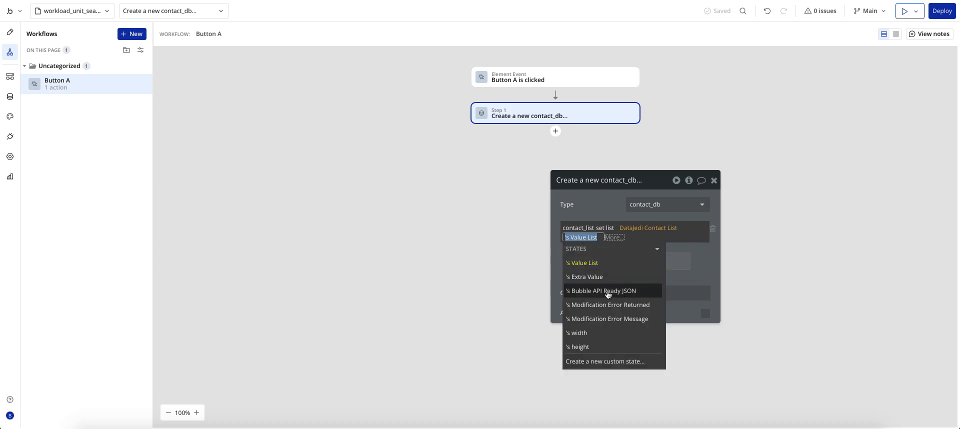
click(596, 203)
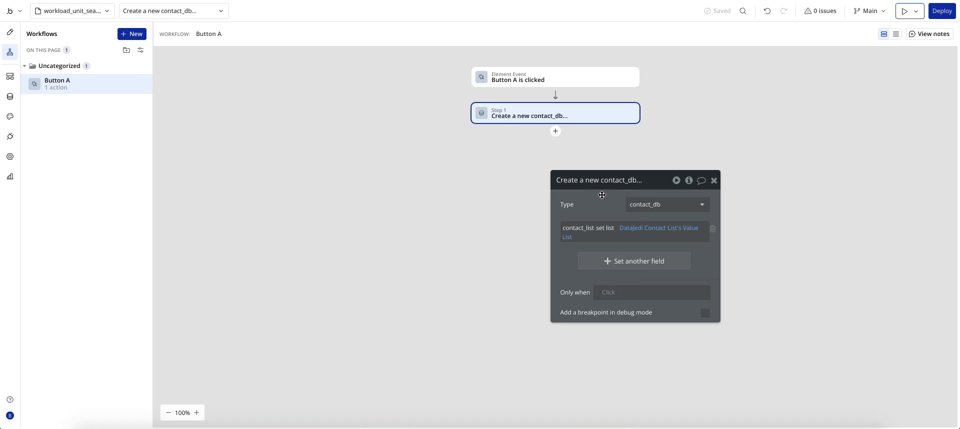
Duplicate the DataJedi Contact List element on the page by copying and pasting it
click(8, 33)
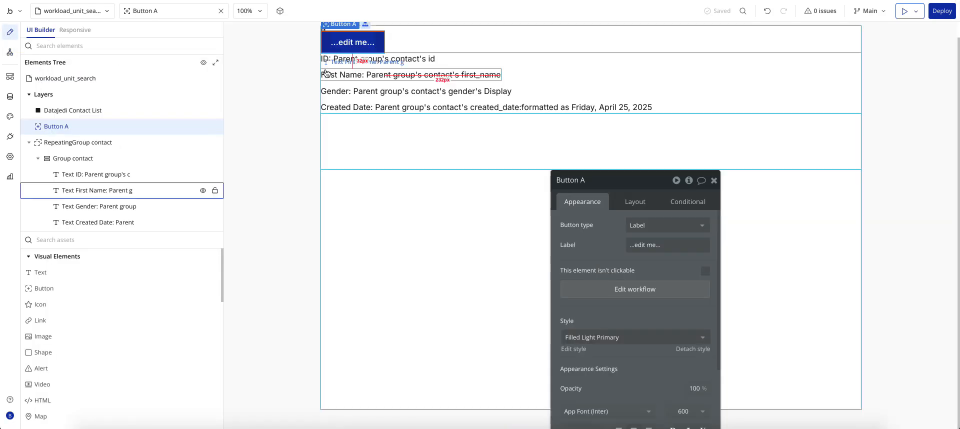
click(63, 112)
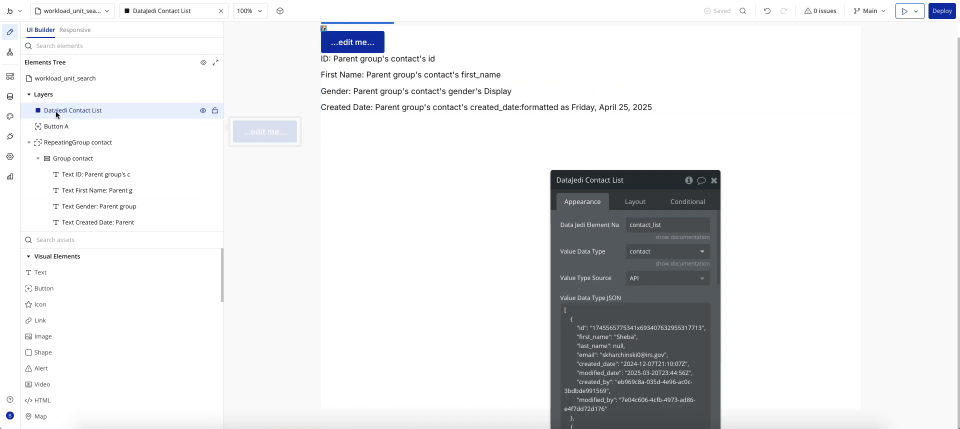
right_click(57, 114)
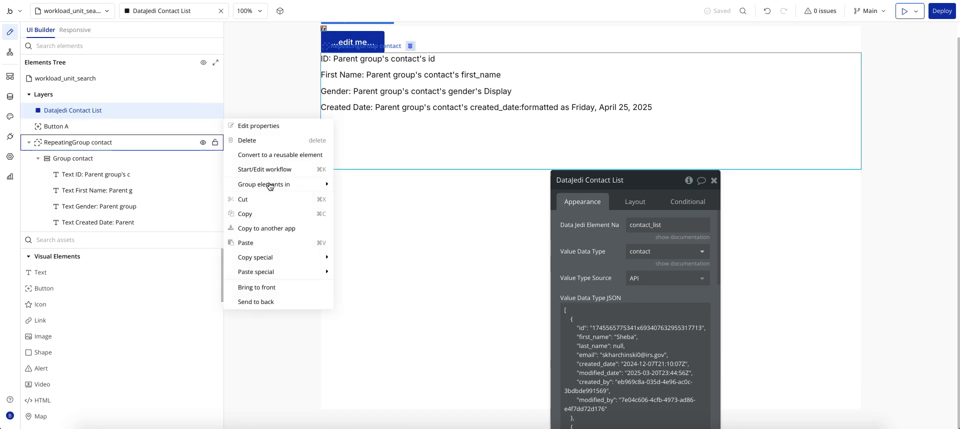
click(261, 218)
right_click(71, 111)
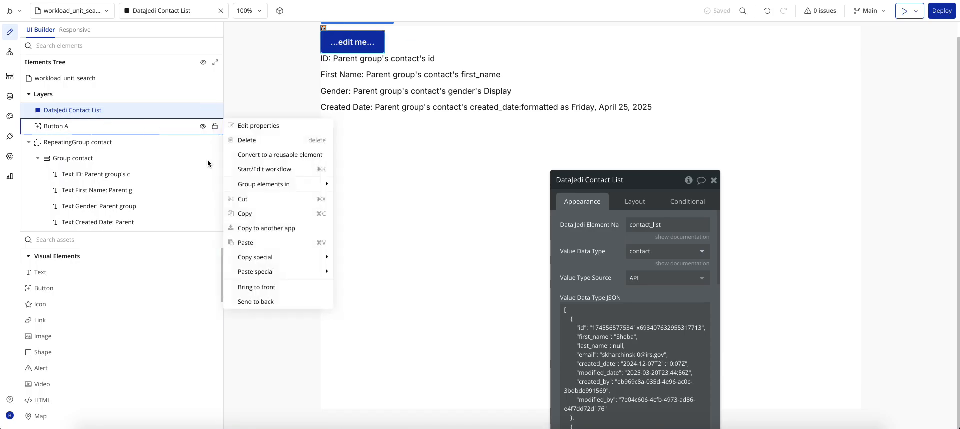
click(252, 241)
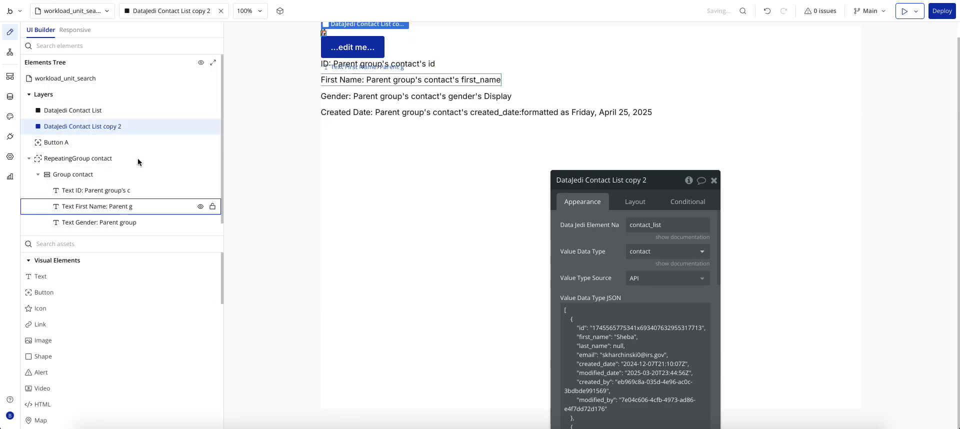
Rename the duplicated element as DataJedi Contact List From DB
click(618, 181)
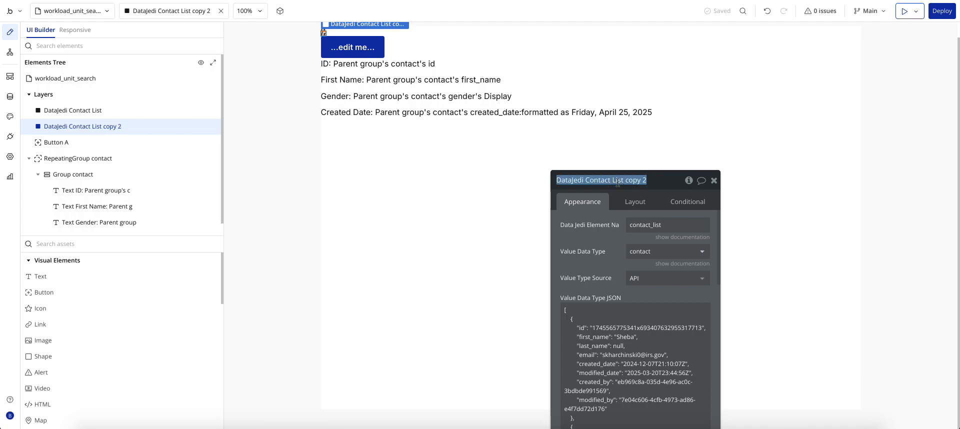
text(Da)
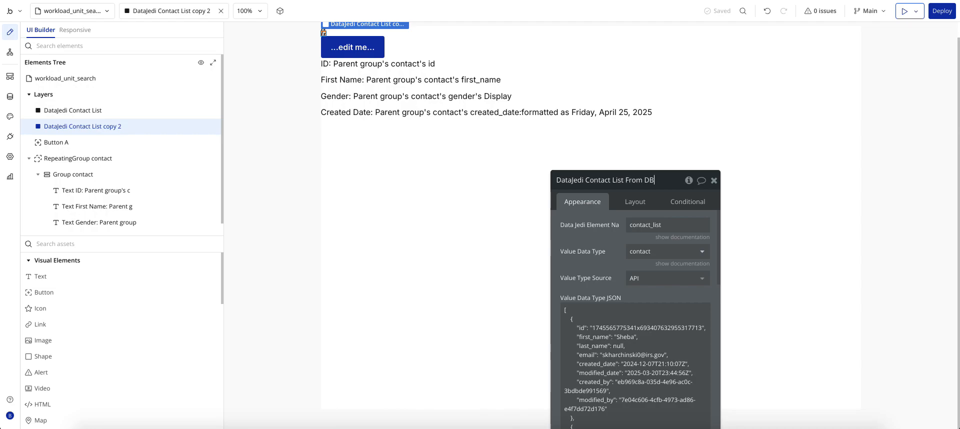
key(Return)
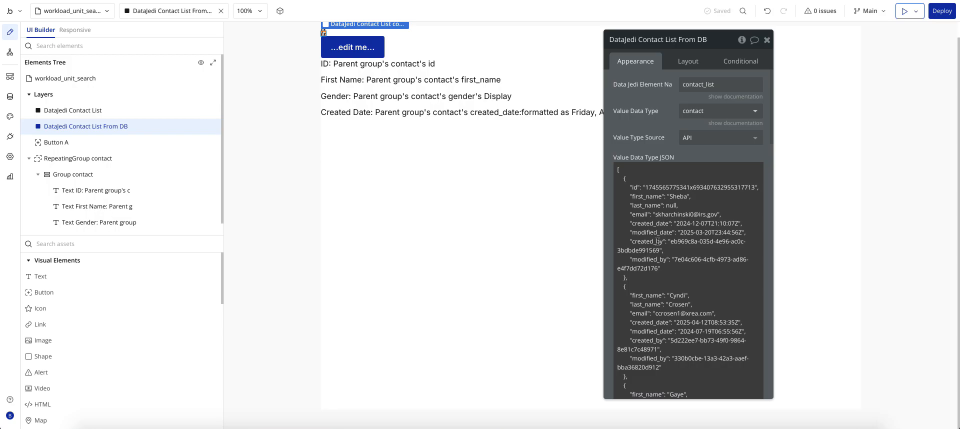
Replace the Value Data Type JSON of DataJedi Contact List From DB with opening and closing square brackets on separate lines
click(657, 241)
key(ctrl+a)
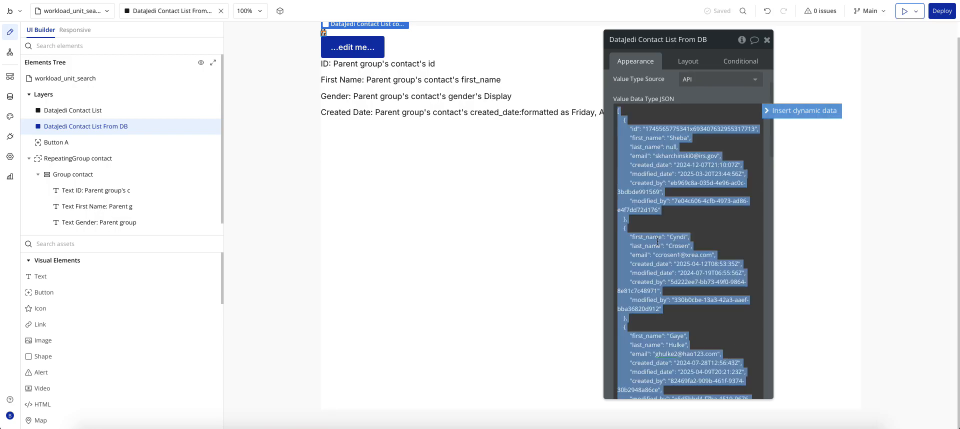
key(BackSpace)
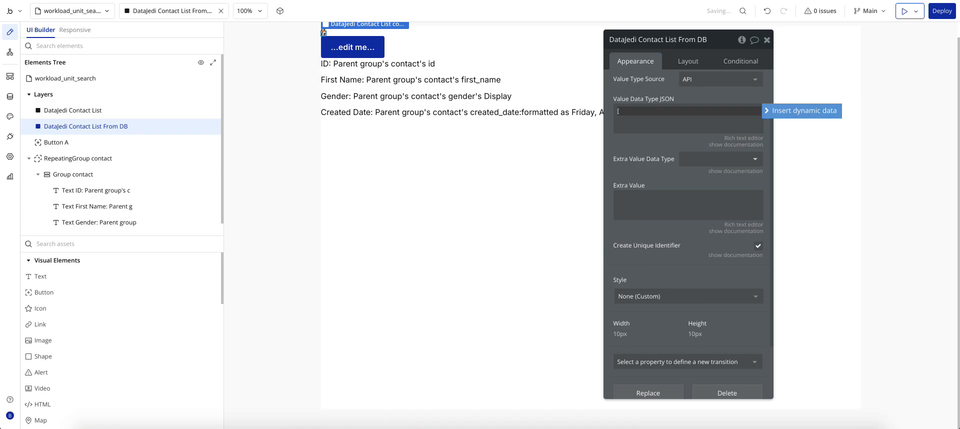
text([)
key(Return)
key(Return)
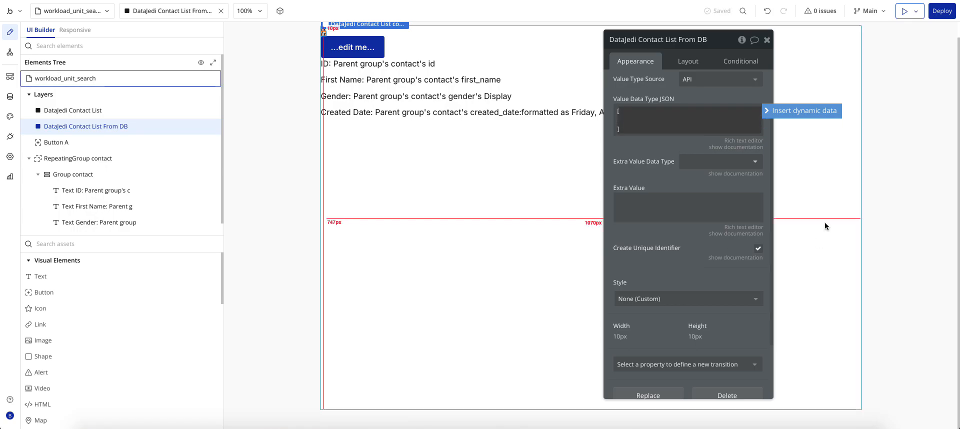
Insert a dynamic search for contact_db between the JSON brackets and take its first item's contact_list
click(791, 111)
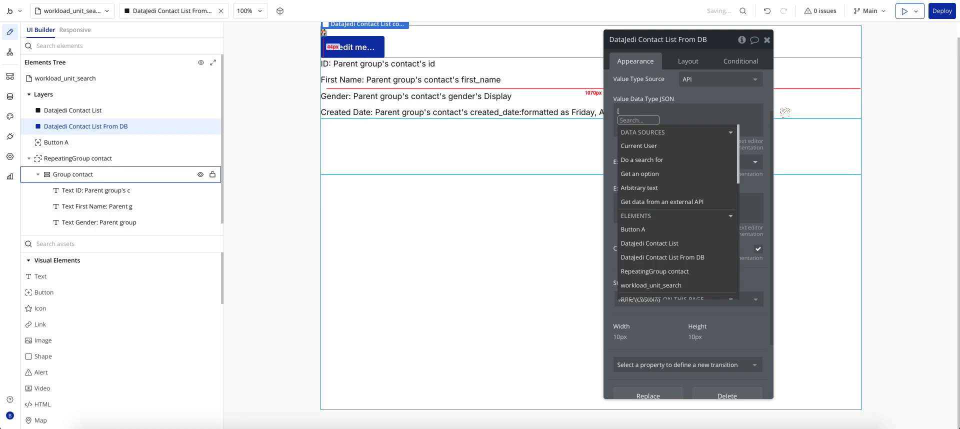
click(646, 161)
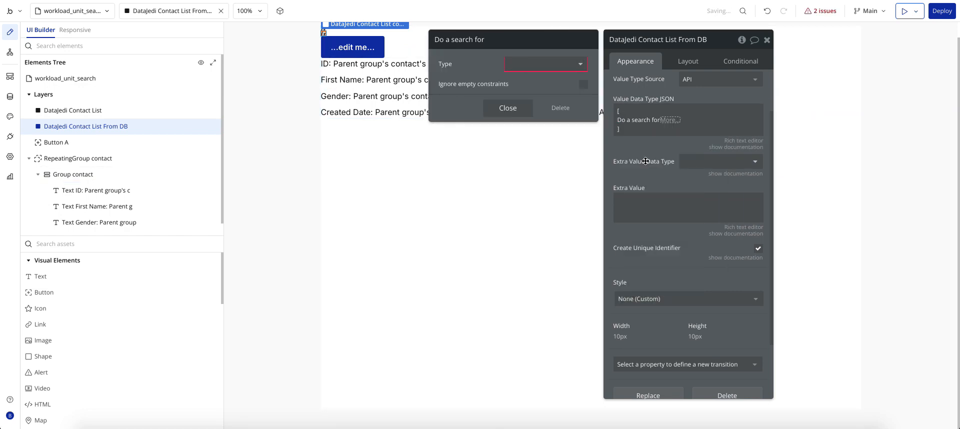
click(511, 60)
click(520, 106)
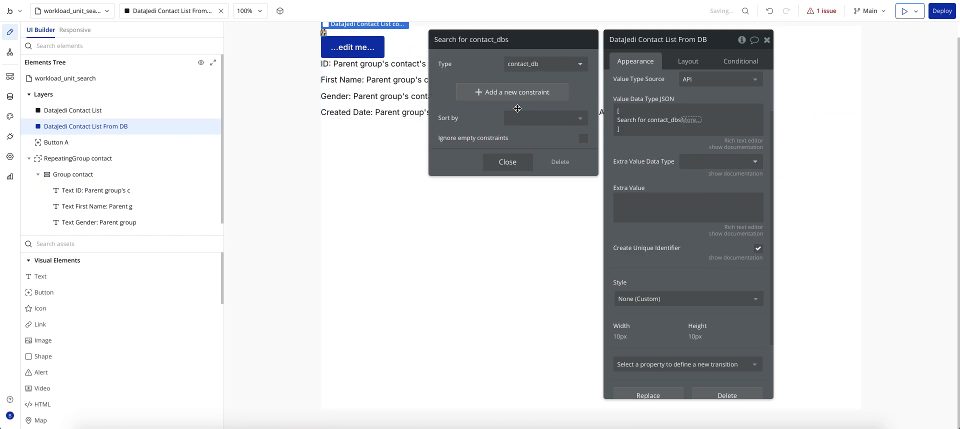
click(692, 120)
text(f)
click(694, 146)
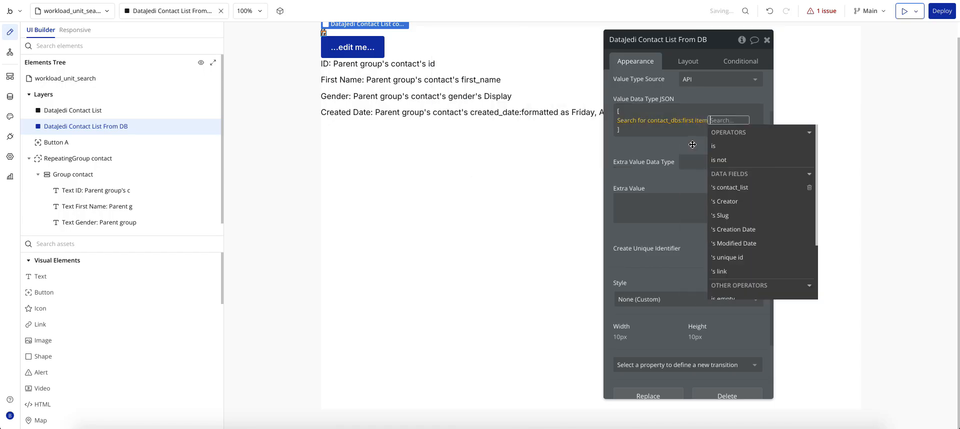
click(729, 187)
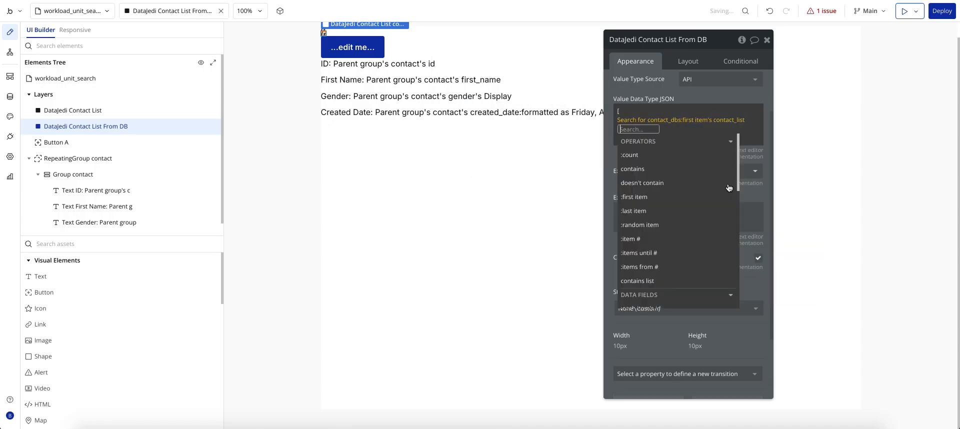
Apply format as text to the searched contact_list and open its content per list item for editing
text(fo)
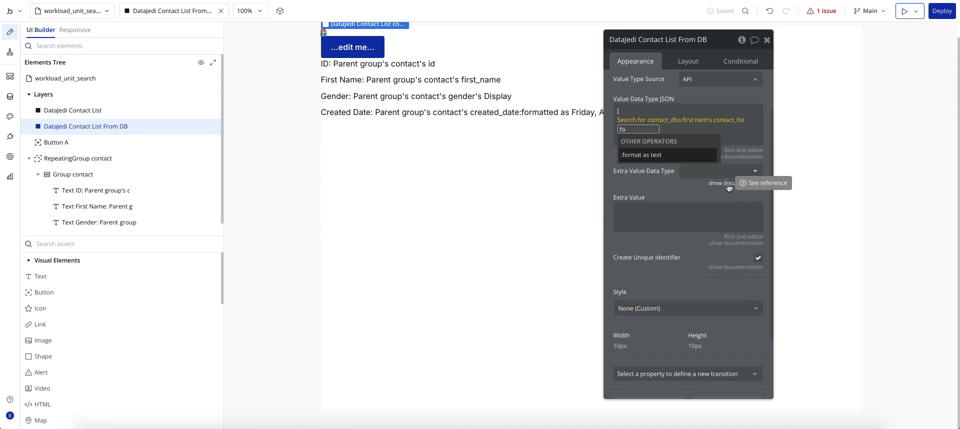
click(646, 156)
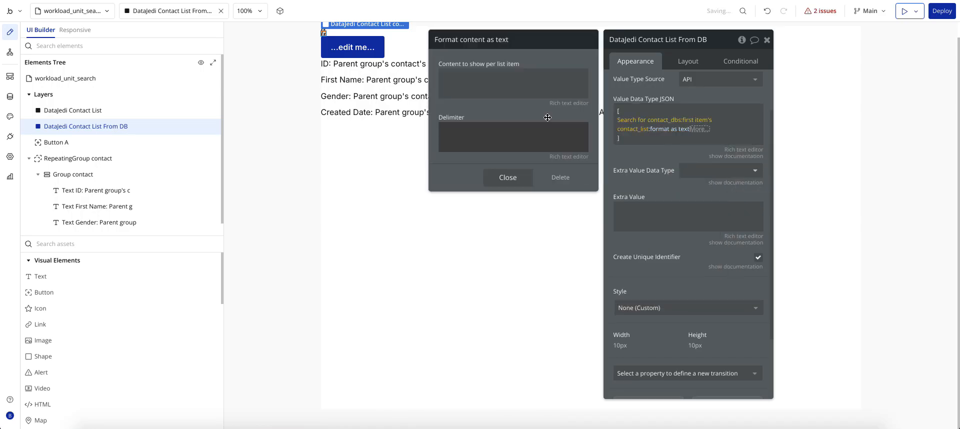
click(463, 82)
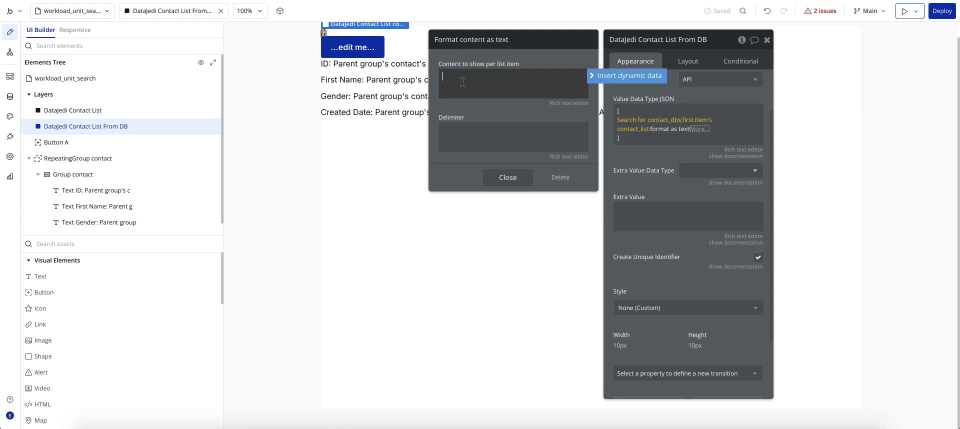
Copy the sample JSON from the contact call's manually entered API response in the API Connector, leaving the response unchanged
click(9, 144)
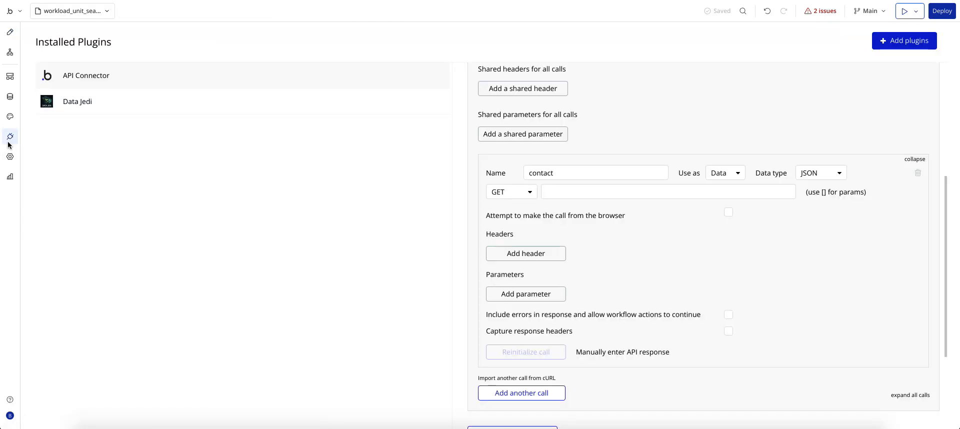
click(611, 352)
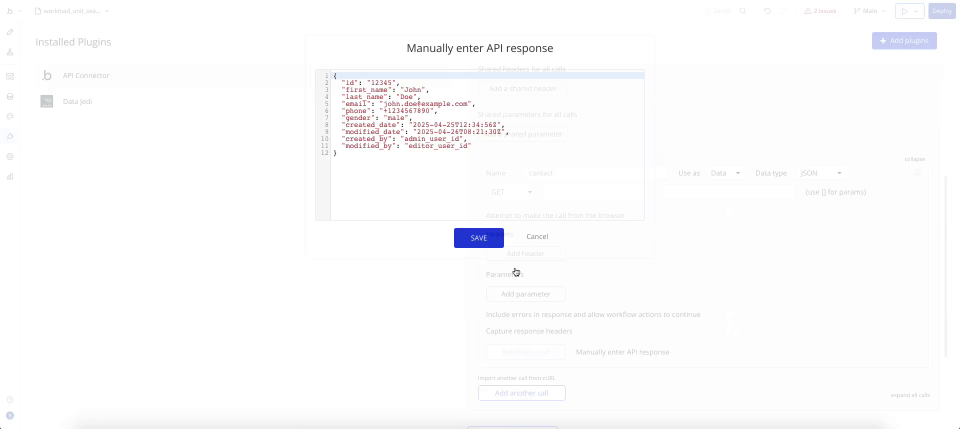
drag(334, 75, 377, 166)
key(ctrl+c)
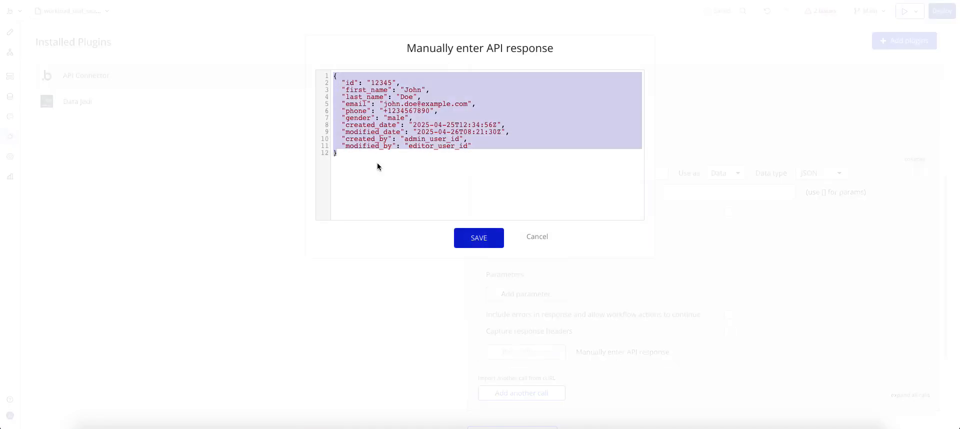
click(537, 237)
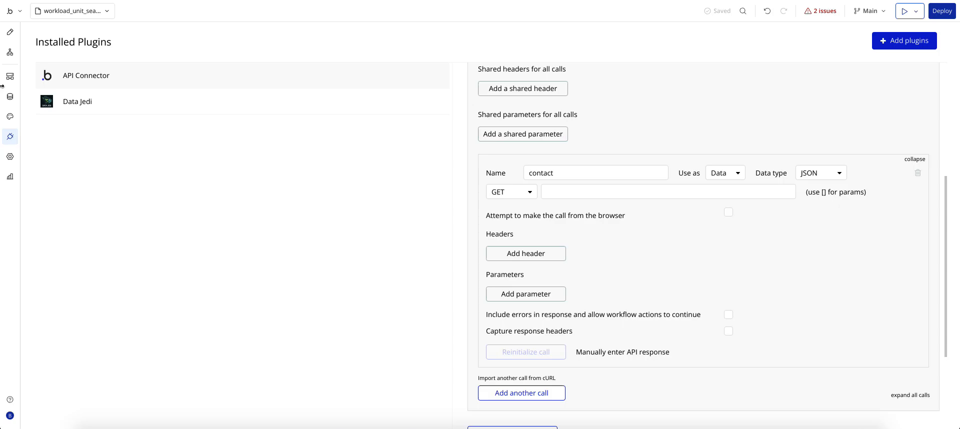
Paste the copied sample JSON as the content per list item for contact_list's text formatting in DataJedi Contact List From DB
click(8, 54)
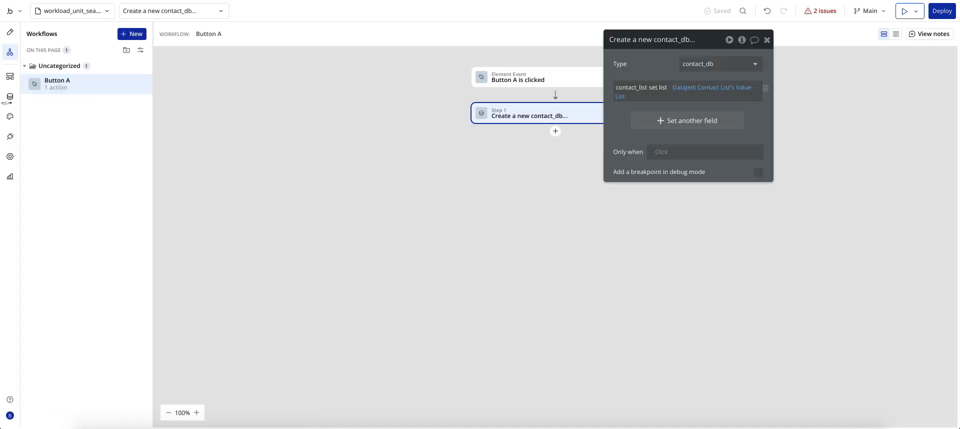
click(10, 32)
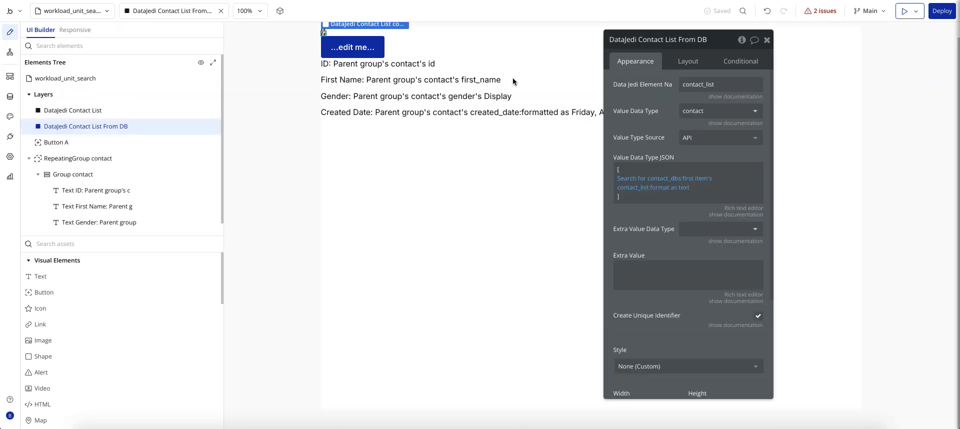
click(658, 186)
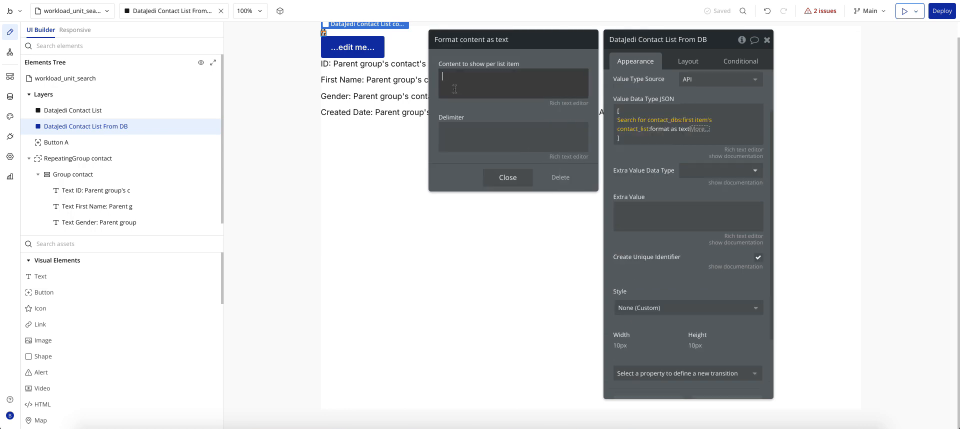
key(ctrl+v)
key(ctrl+a)
Replace the sample id value in the per-item JSON with the dynamic expression This contact's id
click(478, 84)
drag(478, 85, 463, 83)
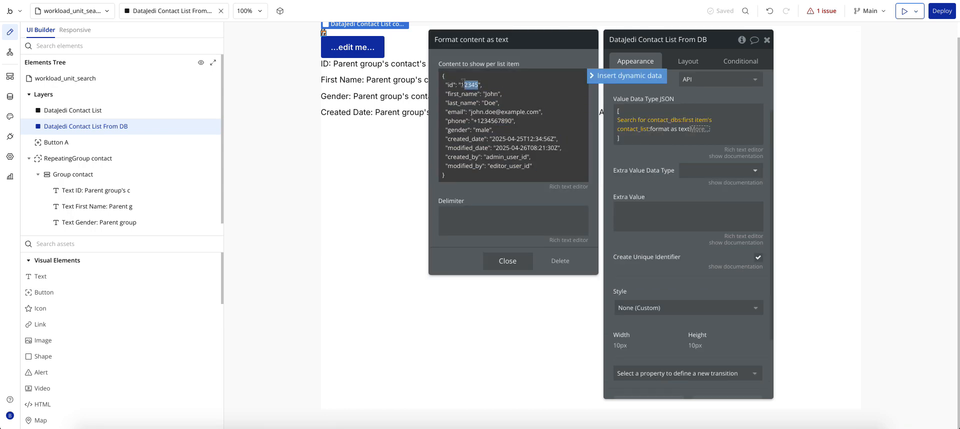
click(595, 80)
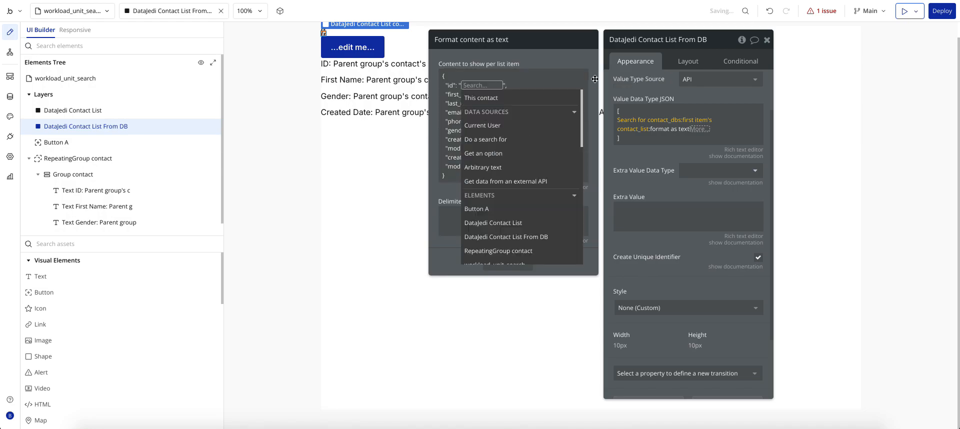
click(478, 100)
click(507, 110)
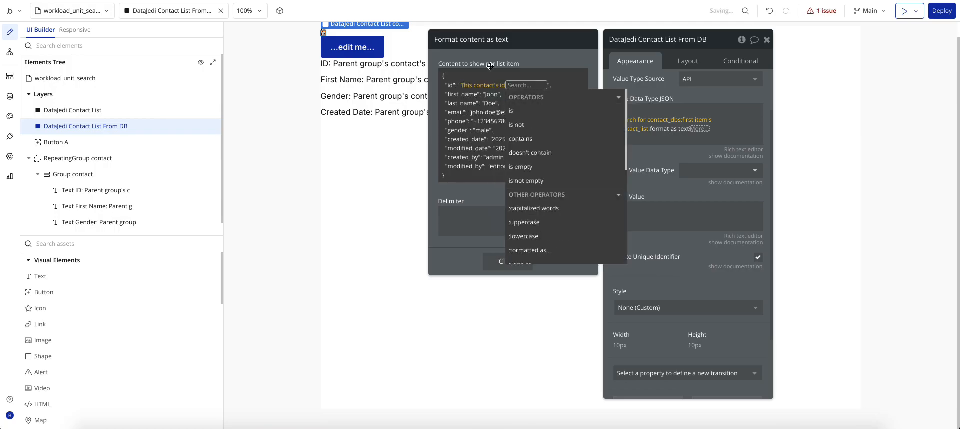
click(484, 57)
Copy the id expression in place of the sample first_name value and change its field to first_name
right_click(470, 87)
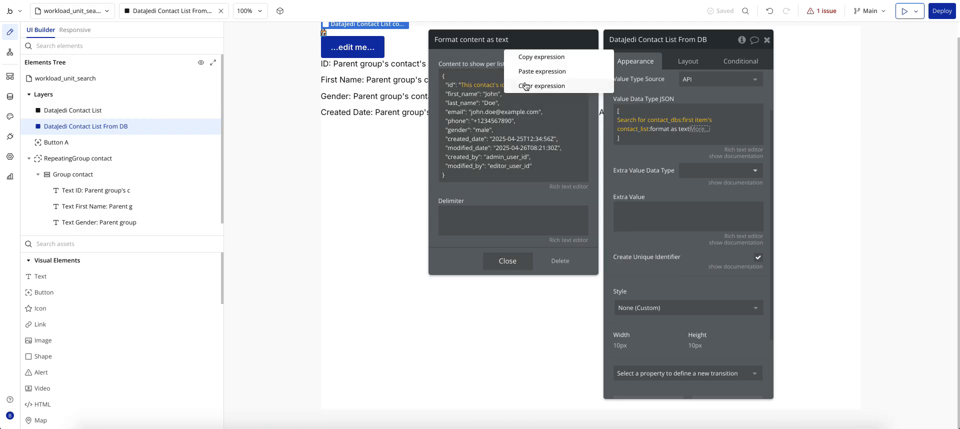
click(536, 59)
click(497, 93)
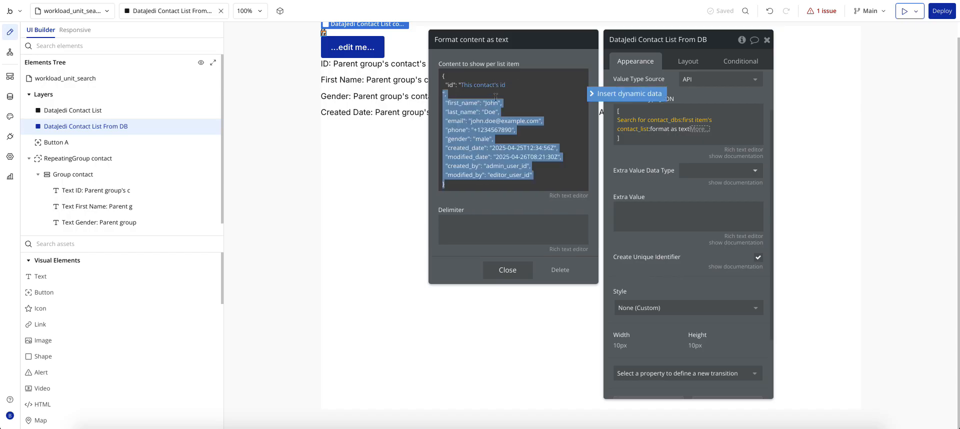
click(498, 102)
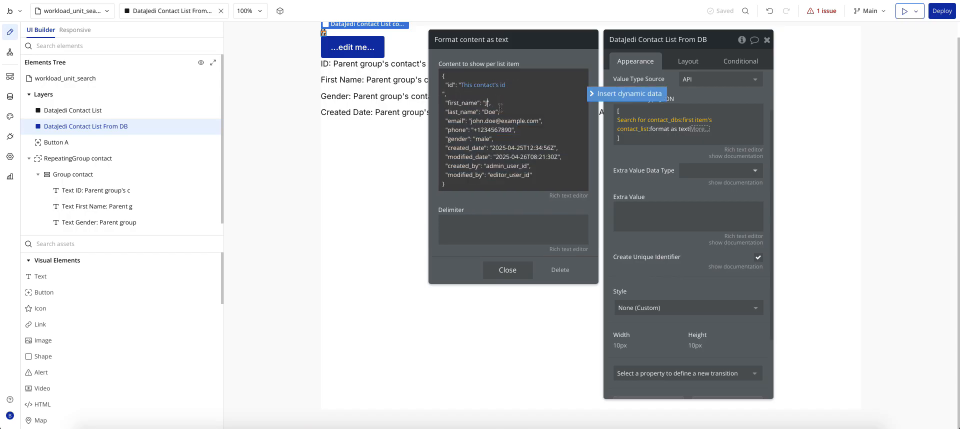
click(595, 96)
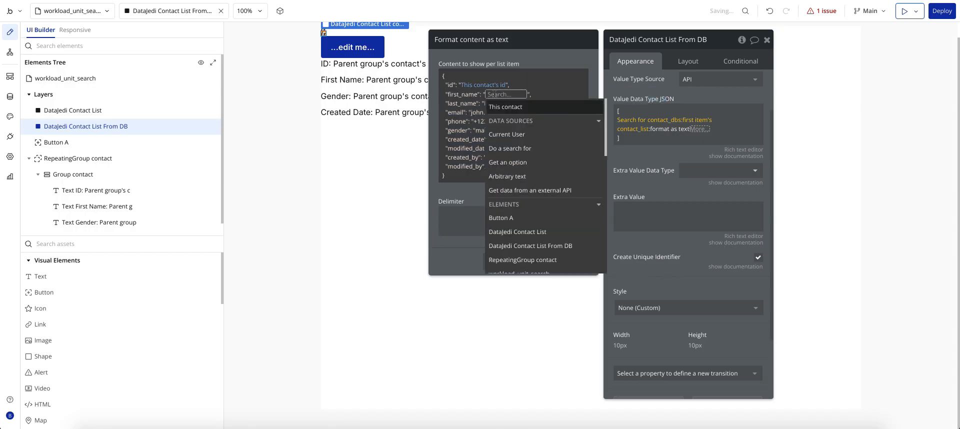
right_click(525, 95)
click(564, 81)
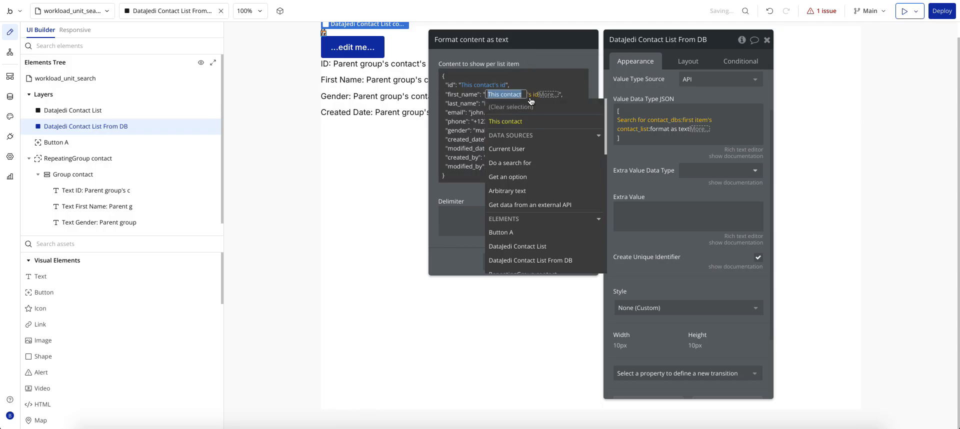
click(533, 95)
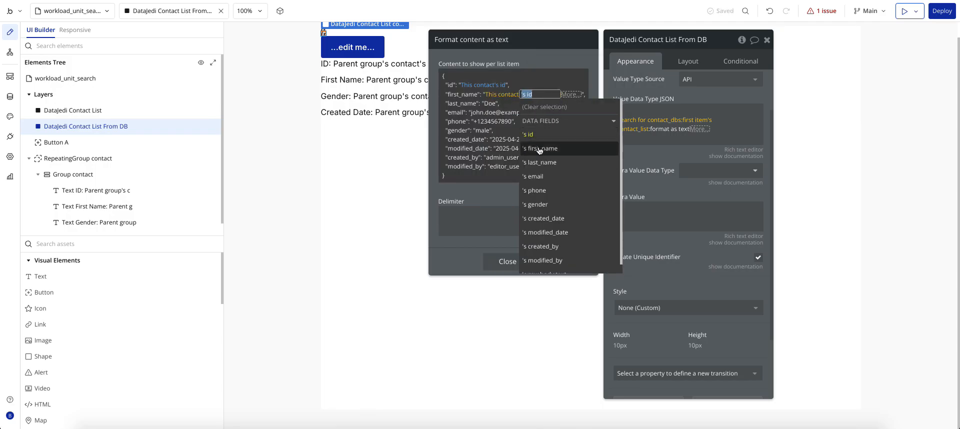
click(540, 149)
click(542, 56)
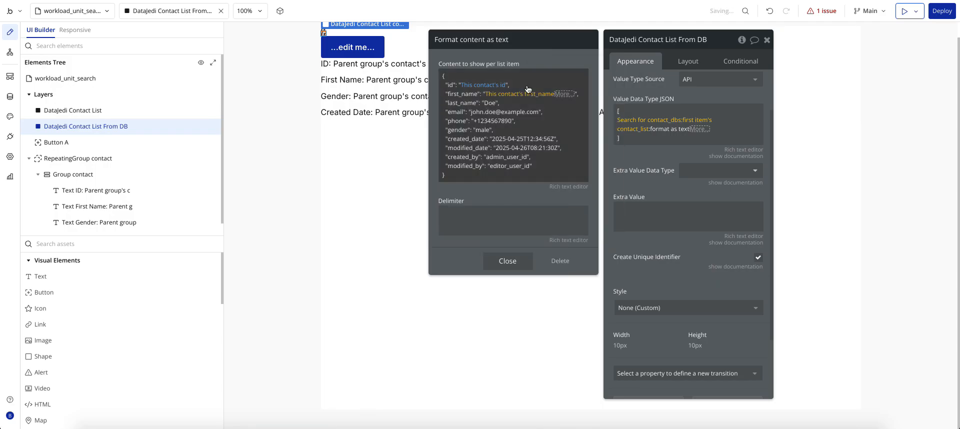
Replace the sample last_name value with the copied expression and switch its field to last_name
click(493, 102)
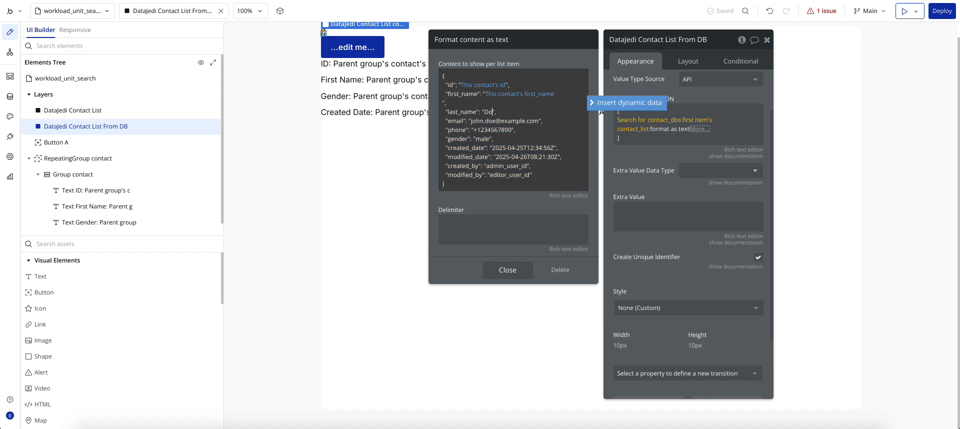
click(625, 102)
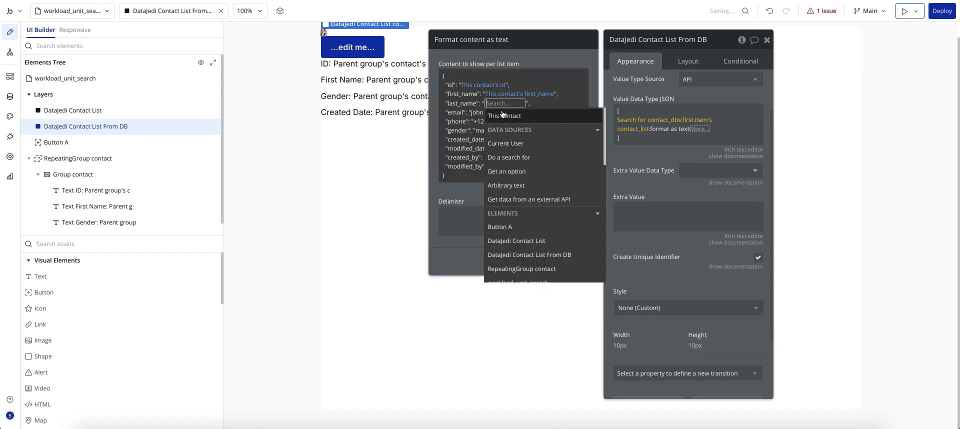
click(504, 116)
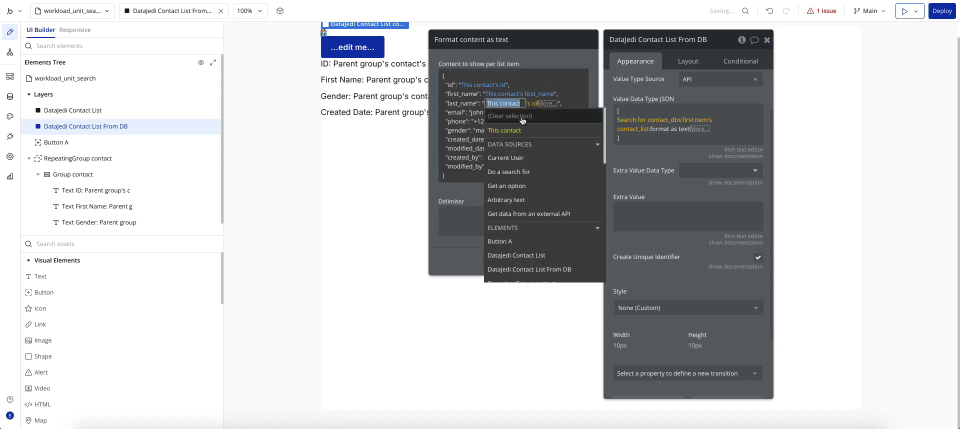
click(533, 105)
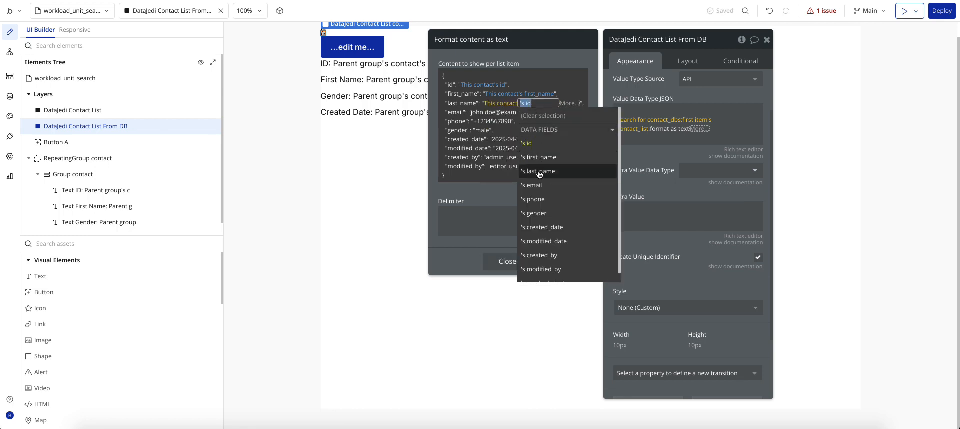
click(539, 168)
click(538, 62)
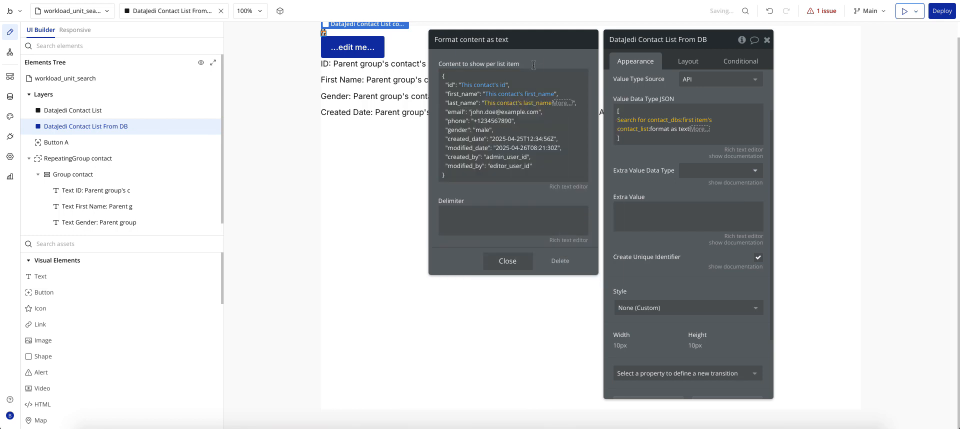
click(493, 111)
Check the displayed fields in the page preview and remove email, phone, gender, modified_date, created_by and modified_by from the per-item JSON
click(531, 120)
drag(531, 119, 471, 120)
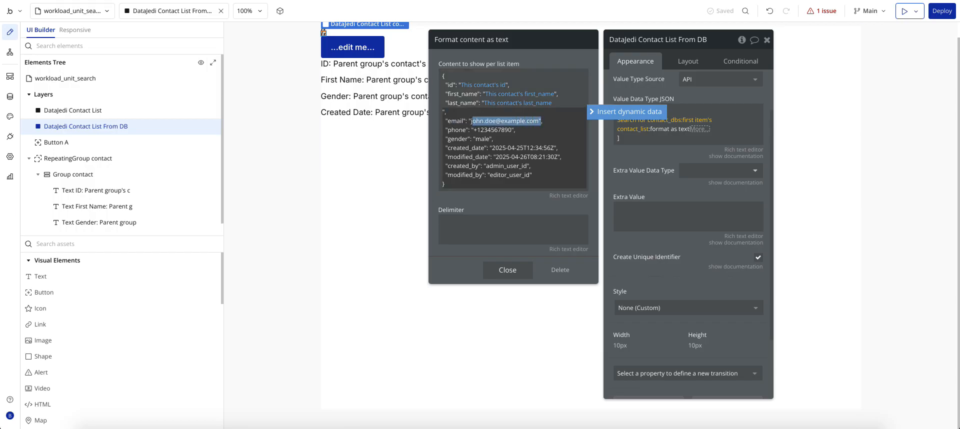
key(ctrl+Tab)
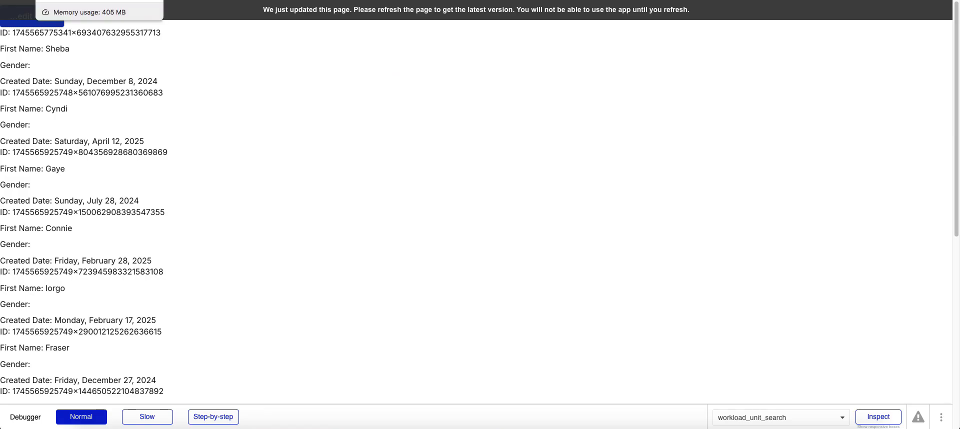
key(ctrl+shift+Tab)
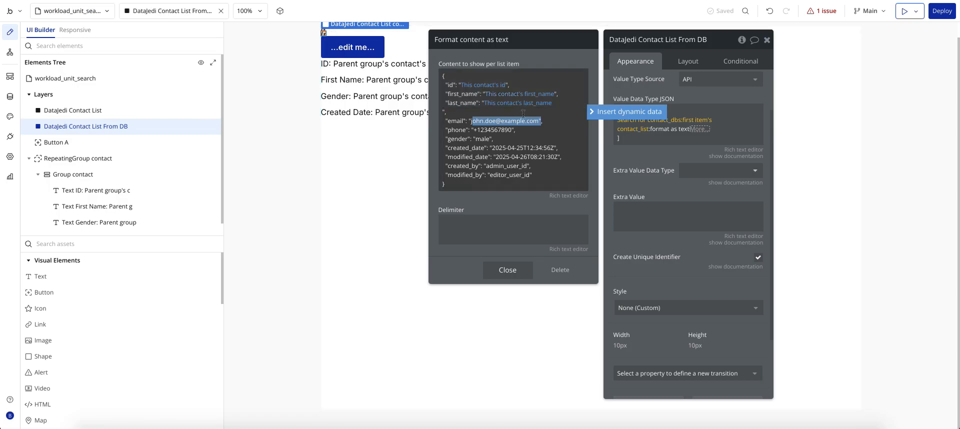
key(ctrl+Tab)
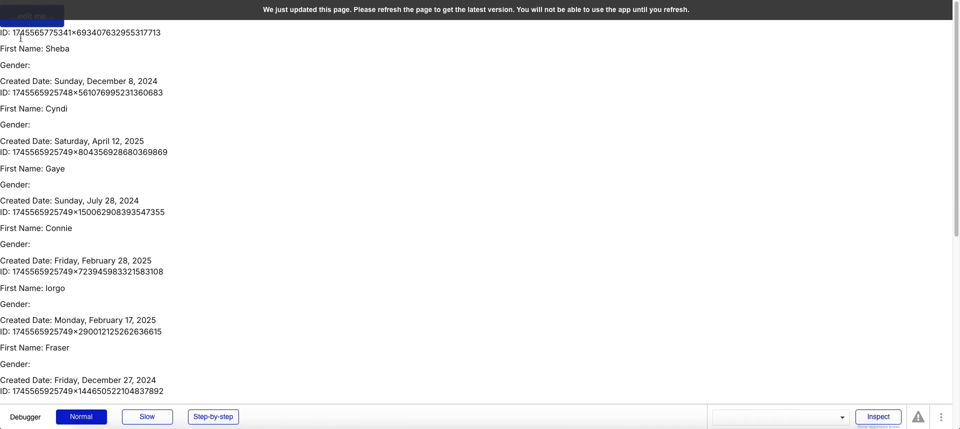
key(ctrl+shift+Tab)
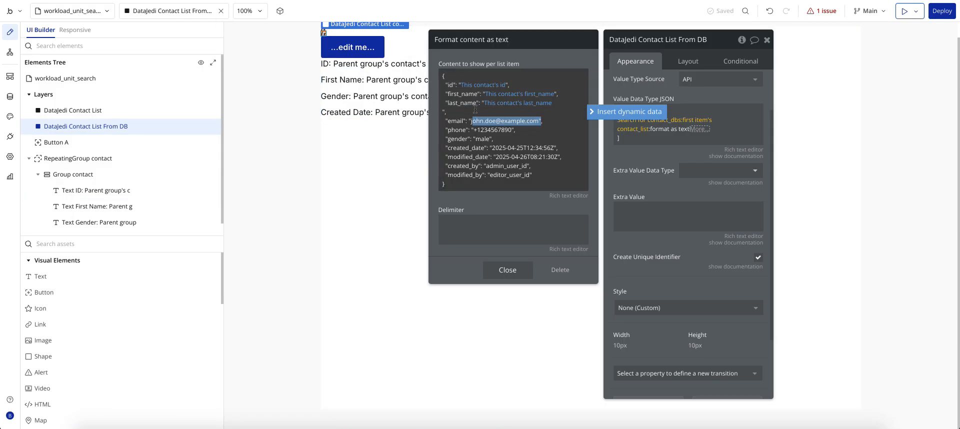
click(477, 139)
drag(493, 140, 442, 115)
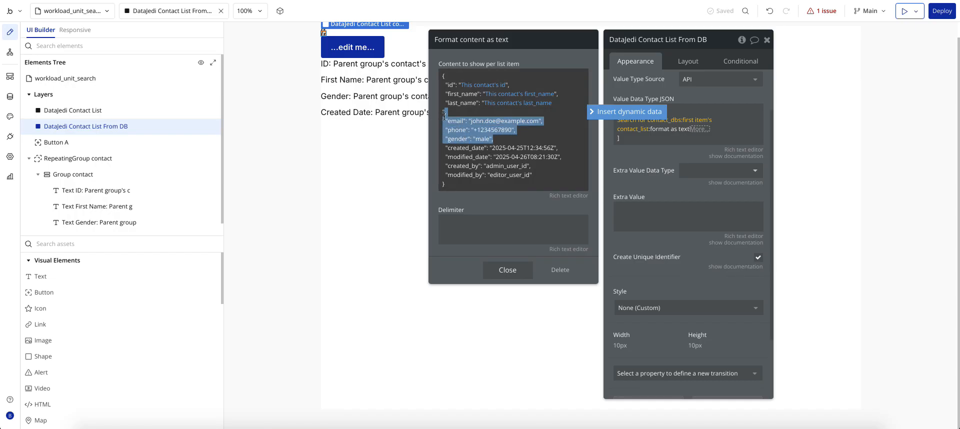
key(BackSpace)
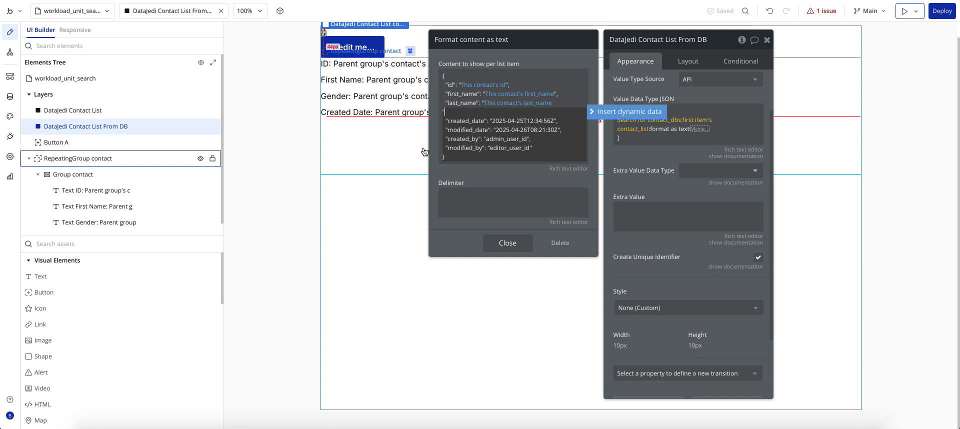
text(,)
drag(530, 148, 437, 132)
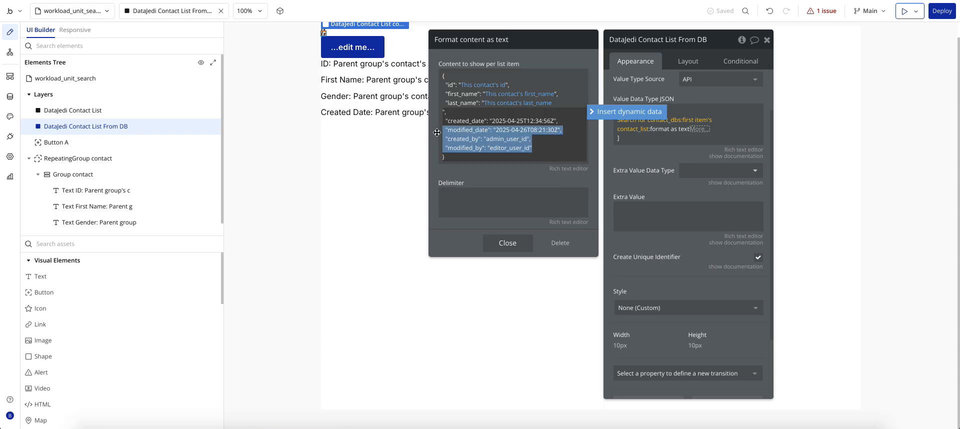
key(BackSpace)
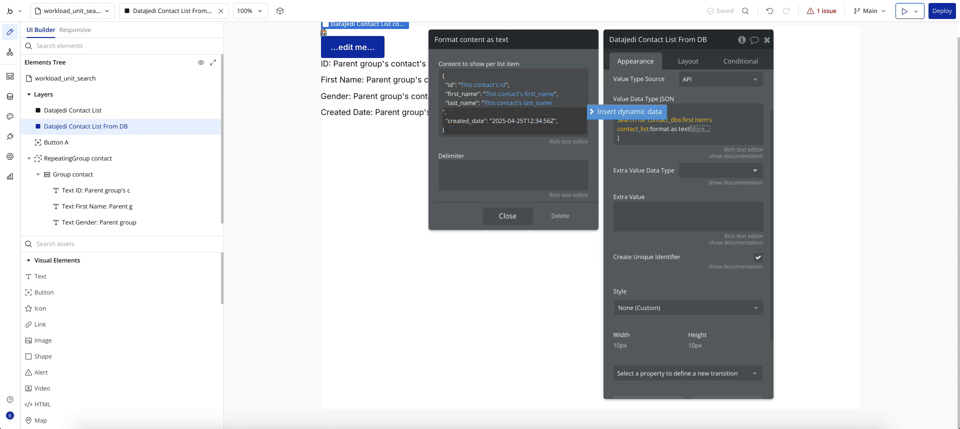
Replace the sample created_date value with the copied expression and switch its field to created_date
drag(553, 121, 494, 123)
click(625, 111)
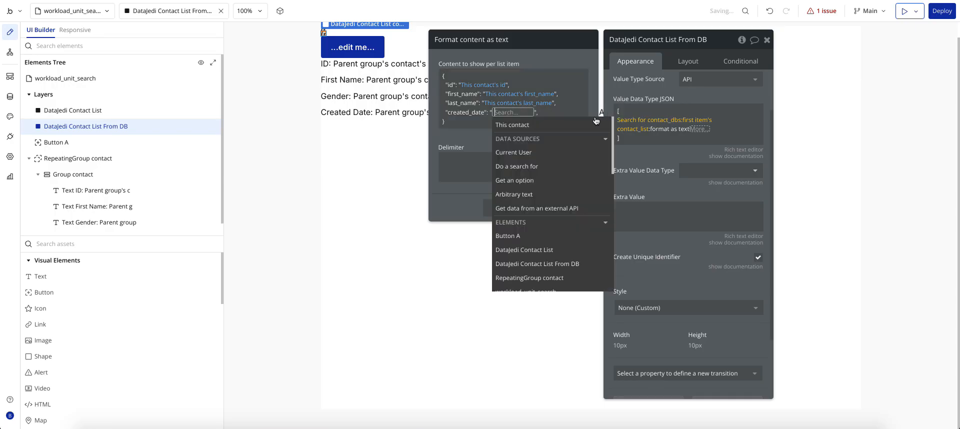
right_click(501, 113)
click(574, 99)
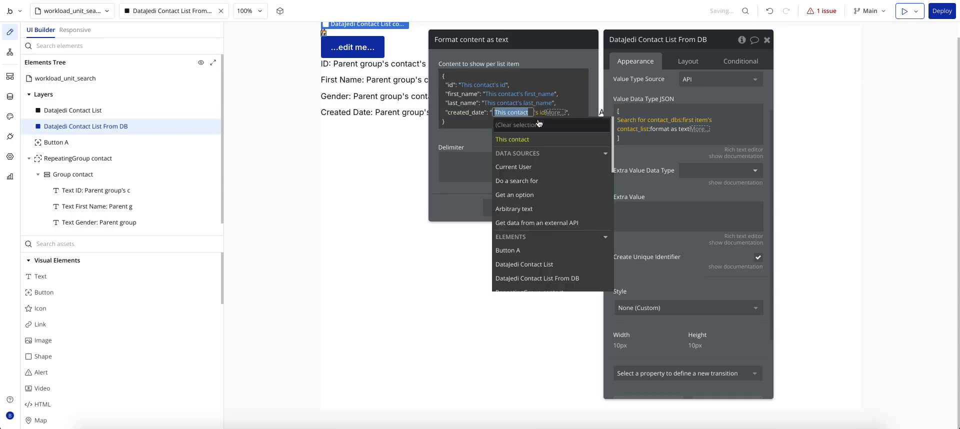
click(542, 113)
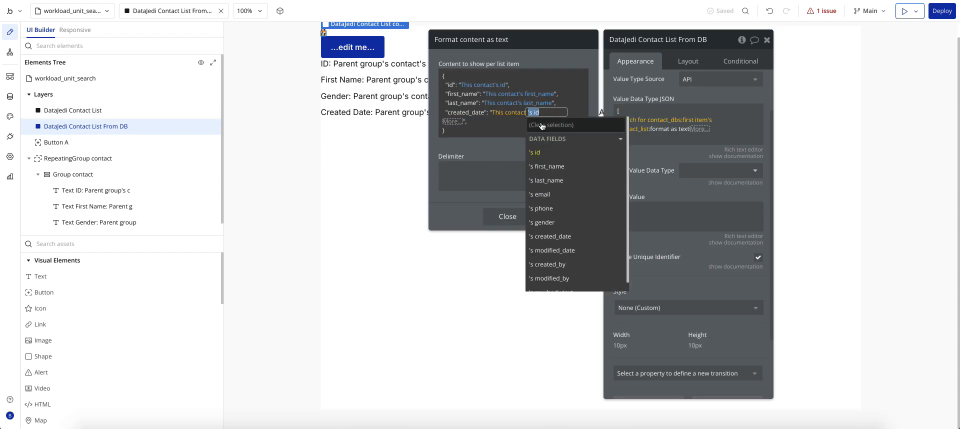
click(570, 237)
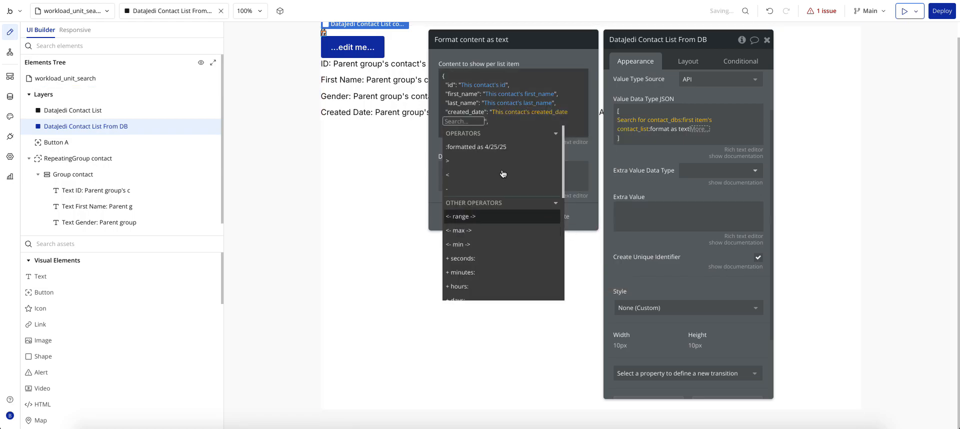
Format the created_date expression as Simplified extended ISO and enter a comma as the list item delimiter
click(486, 150)
click(532, 69)
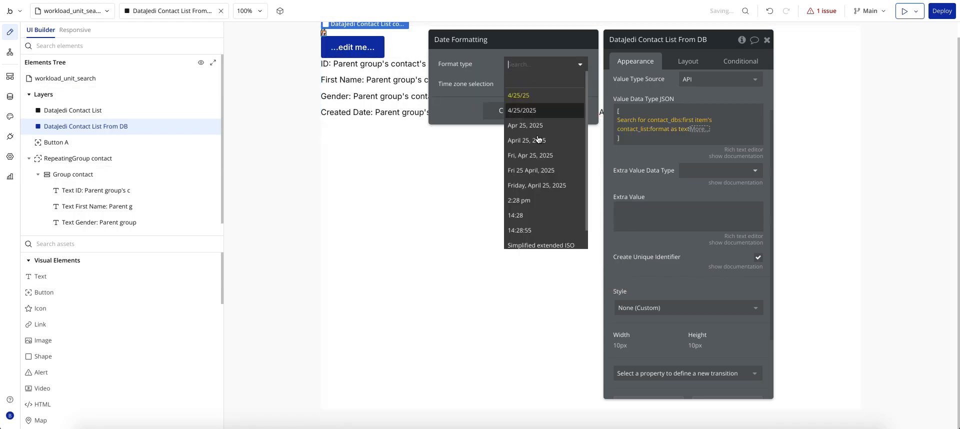
click(549, 245)
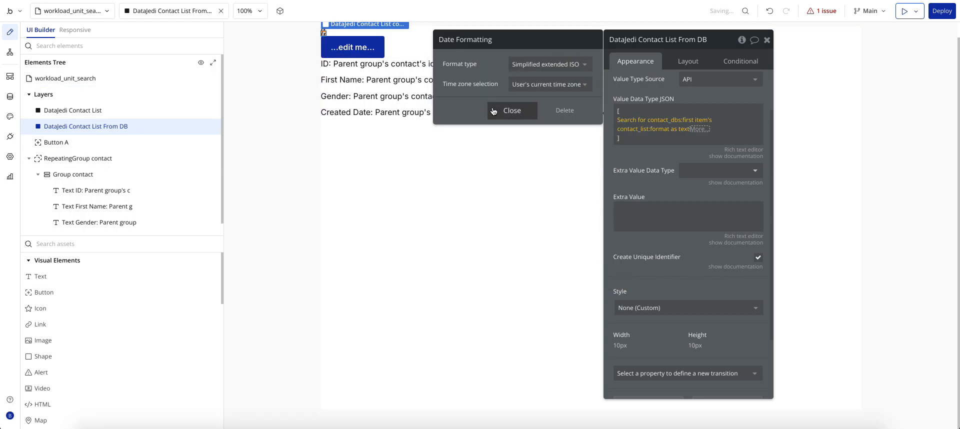
click(495, 111)
click(554, 60)
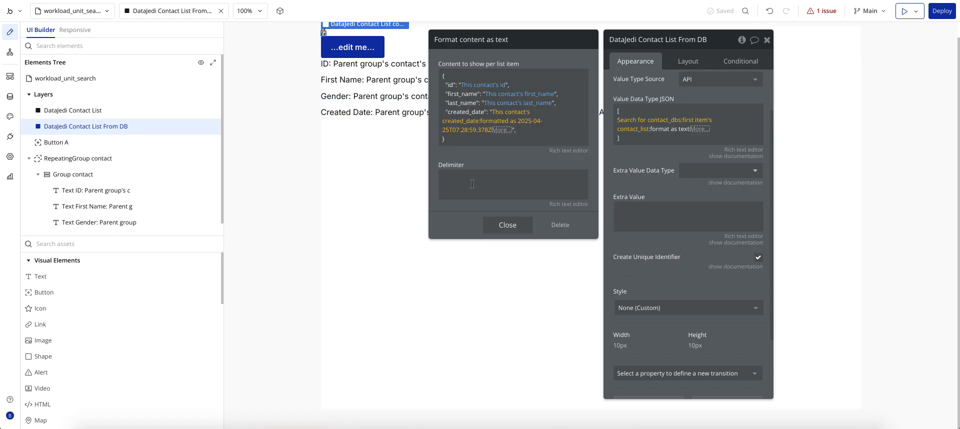
click(472, 184)
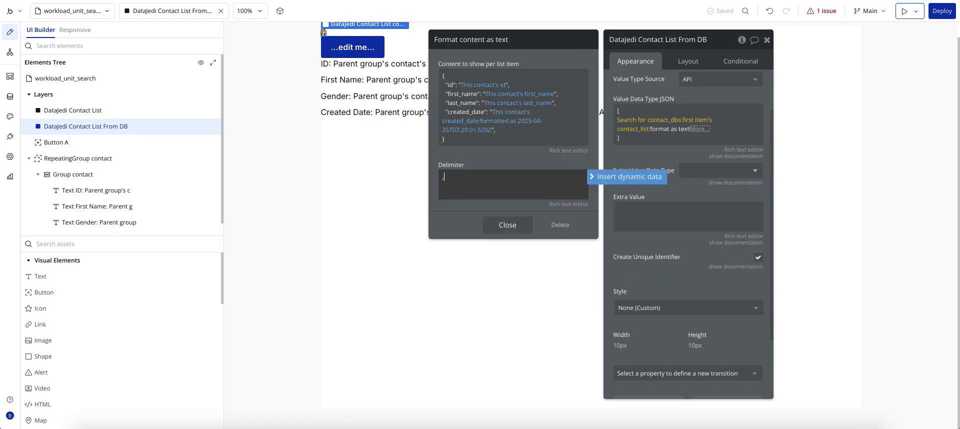
Close the list formatting settings, reload the page preview and start the debugger's element inspection
click(629, 154)
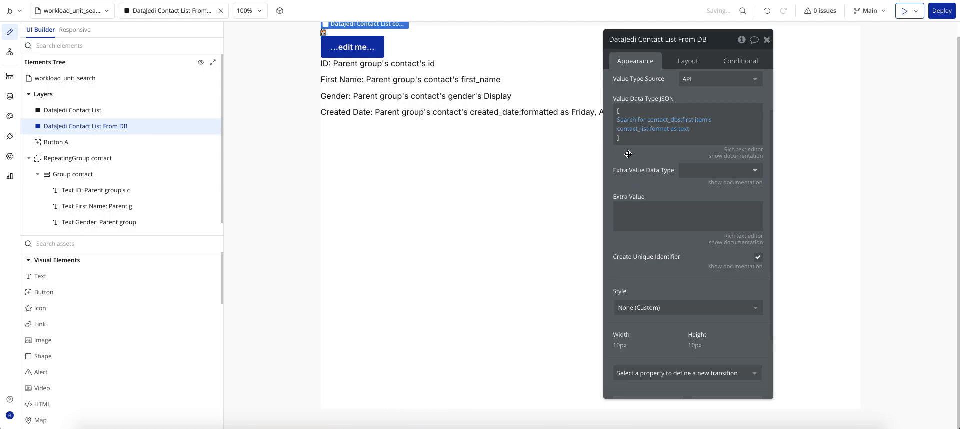
scroll(643, 150, up, 2)
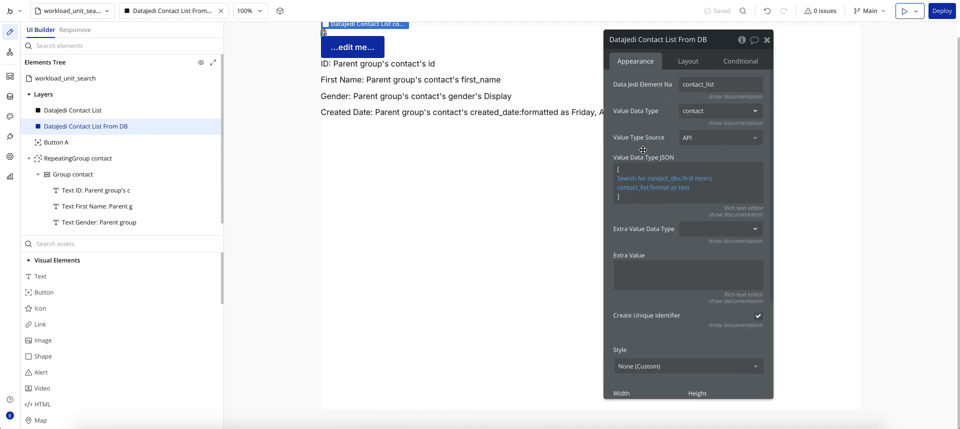
scroll(643, 150, down, 5)
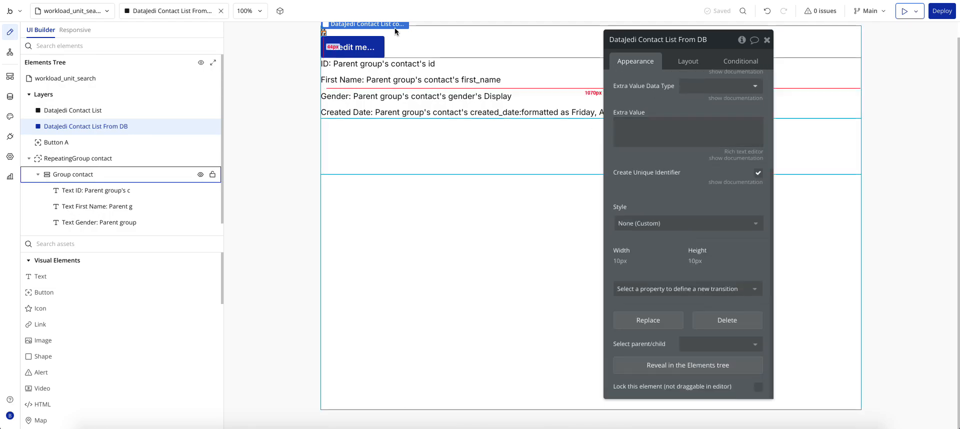
click(217, 0)
key(super+r)
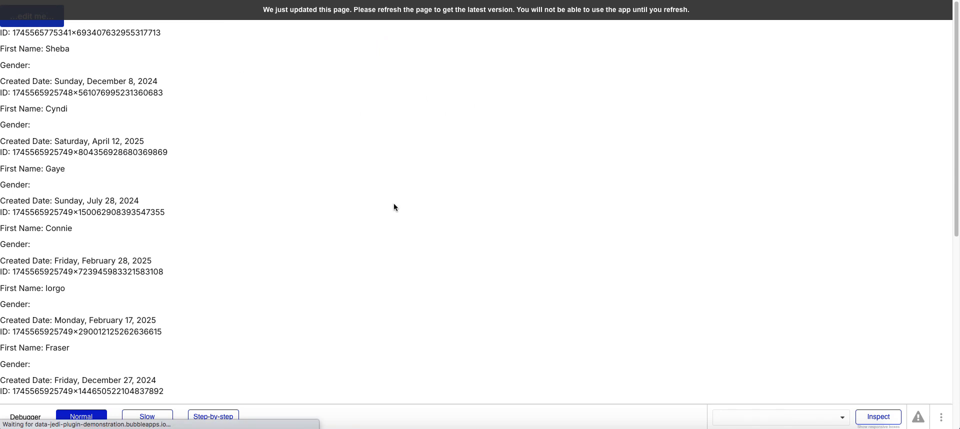
click(879, 416)
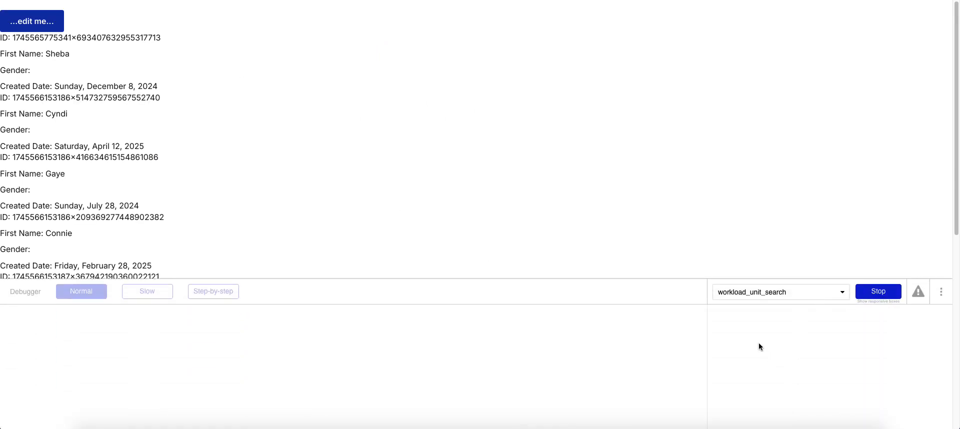
Inspect the DataJedi Contact List From DB element and examine its generated Value Data Type JSON
click(741, 294)
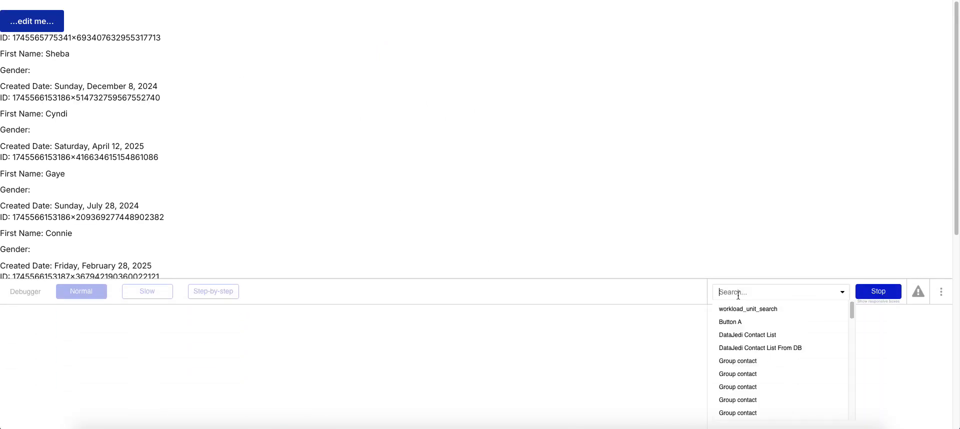
click(739, 346)
scroll(452, 394, down, 5)
scroll(448, 388, down, 1)
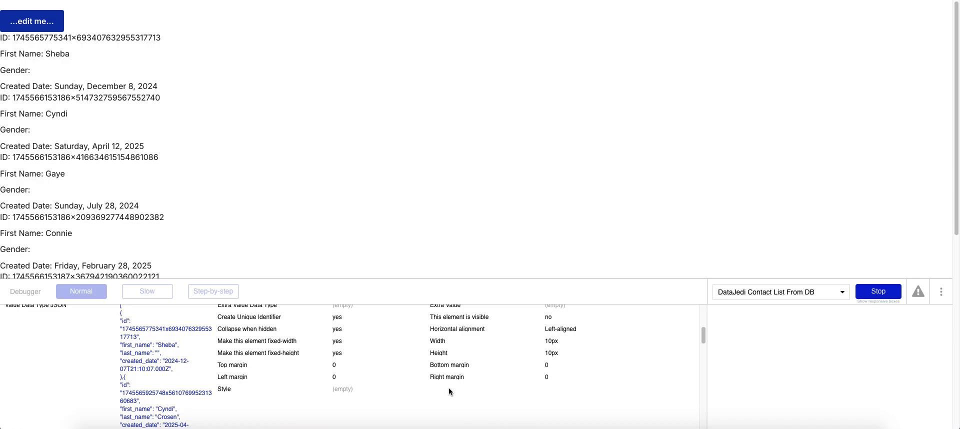
scroll(448, 387, up, 6)
click(871, 294)
In the editor, remove the quotation marks around the formatted created_date expression in the per-item JSON of DataJedi Contact List From DB
click(175, 0)
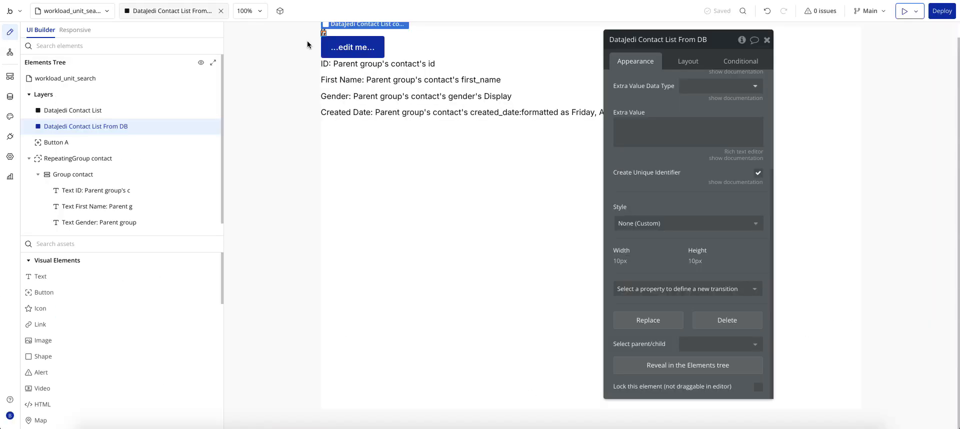
scroll(653, 110, up, 3)
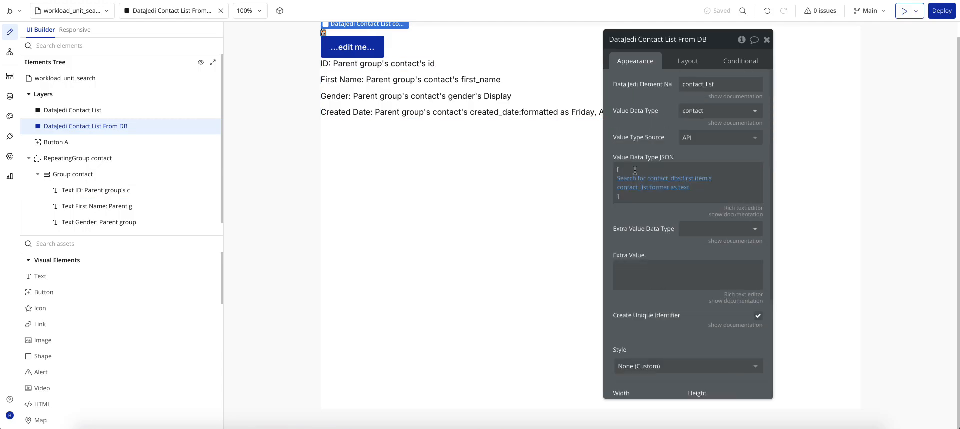
click(657, 192)
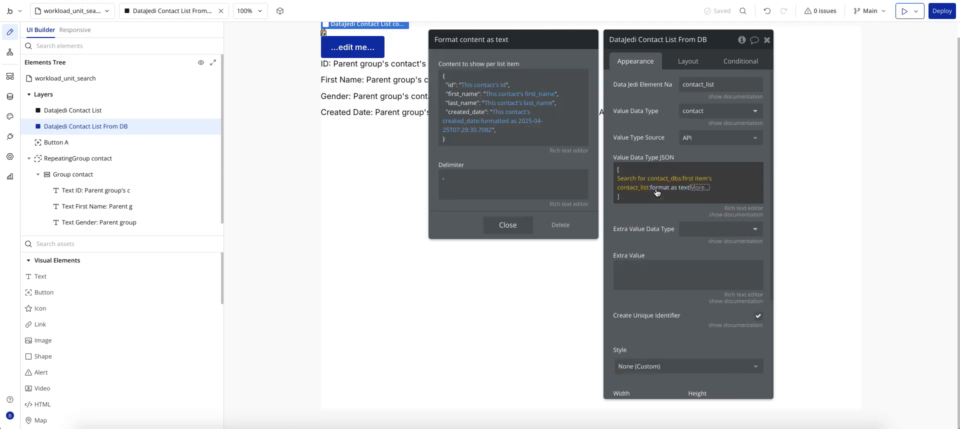
click(494, 130)
click(444, 139)
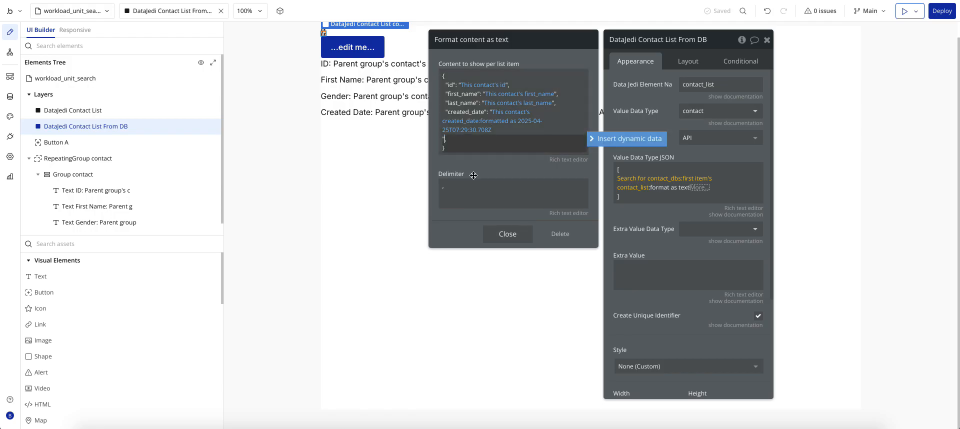
click(486, 115)
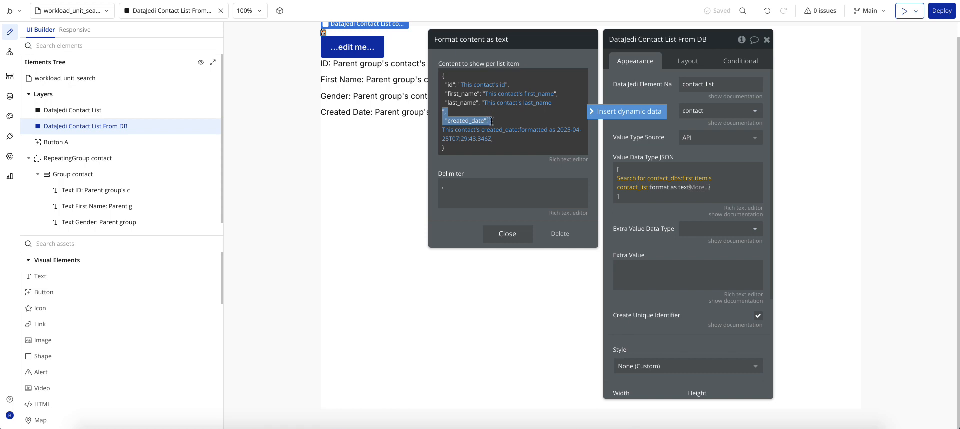
click(493, 121)
key(BackSpace)
click(498, 165)
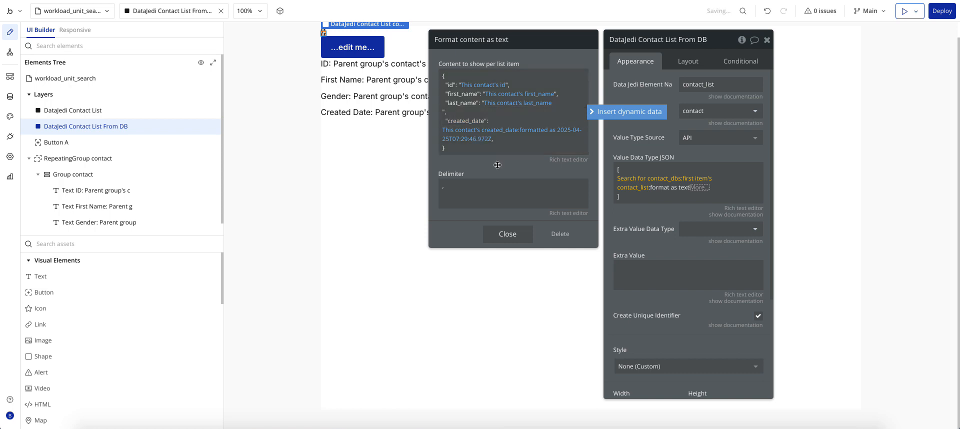
click(636, 129)
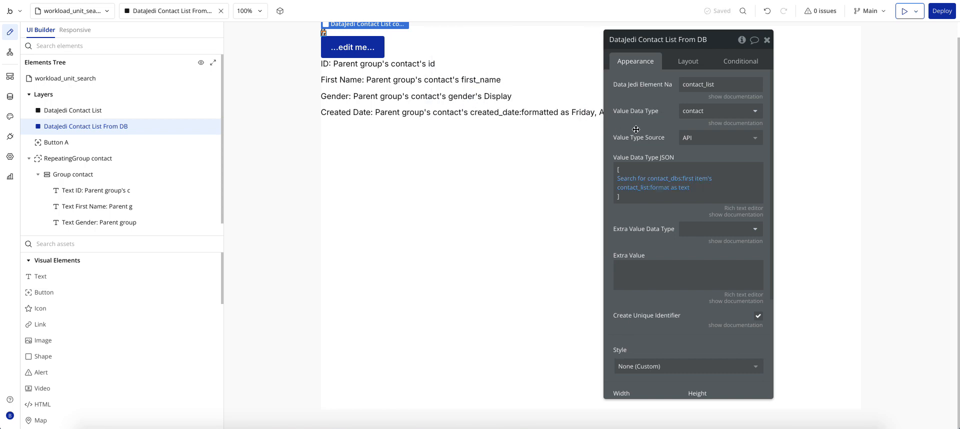
Reload the page preview, inspect the custom states of DataJedi Contact List From DB again and return to the editor
click(225, 0)
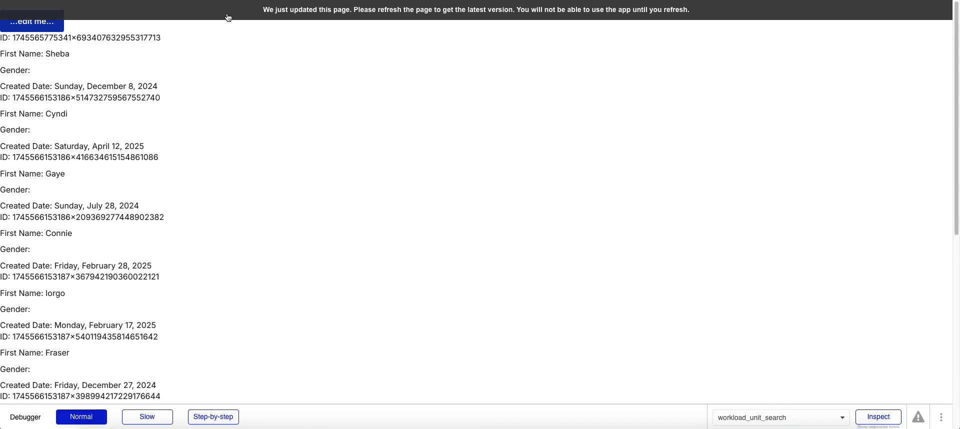
key(super+r)
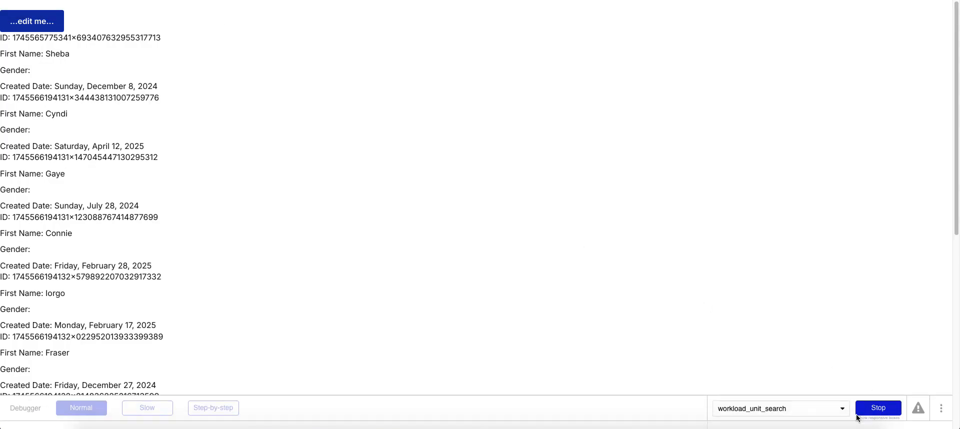
click(747, 298)
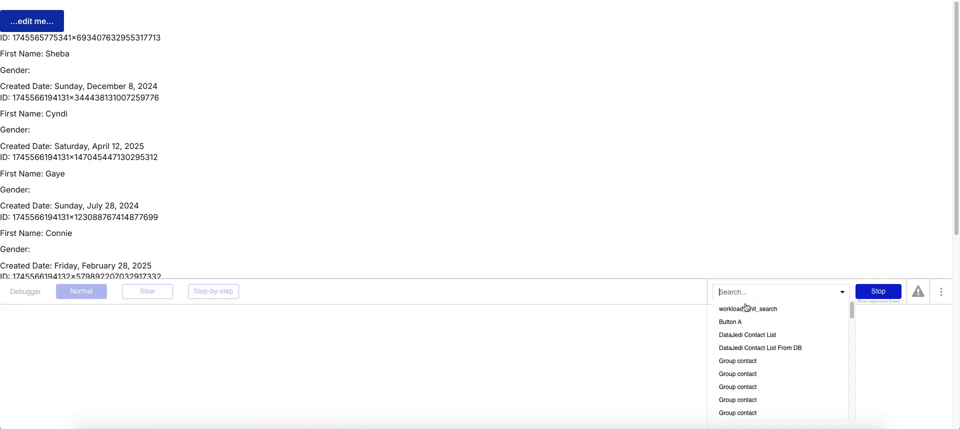
click(748, 348)
click(880, 298)
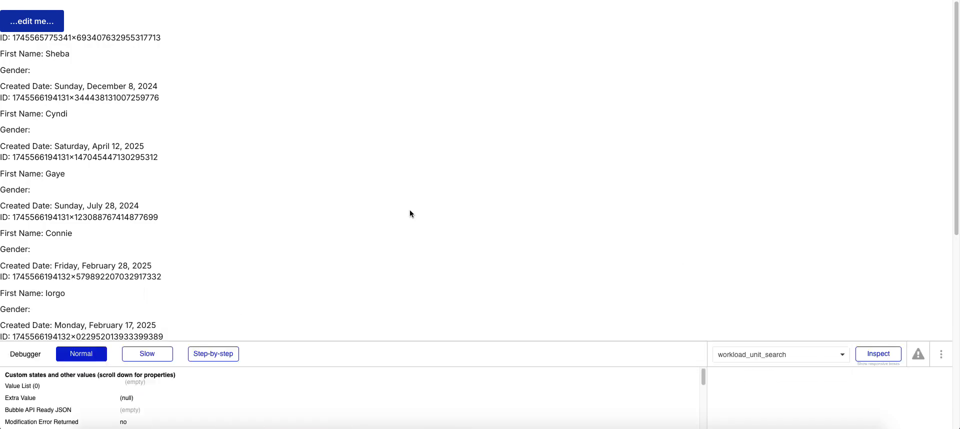
key(ctrl+shift+Tab)
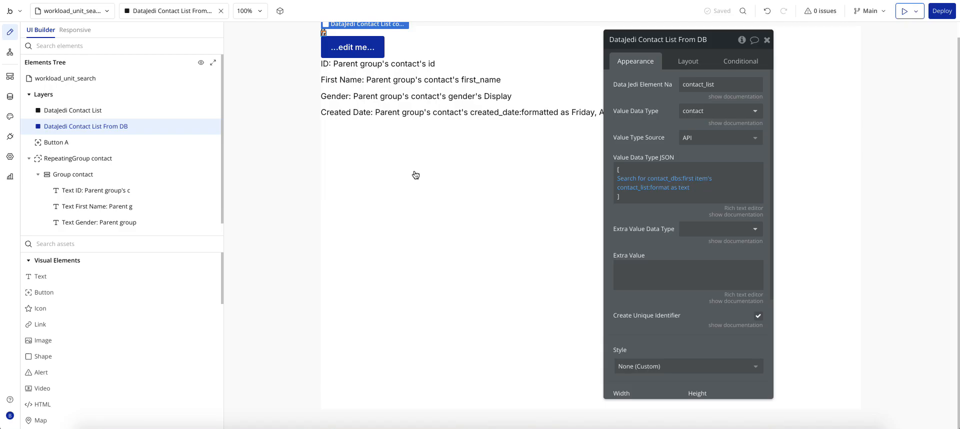